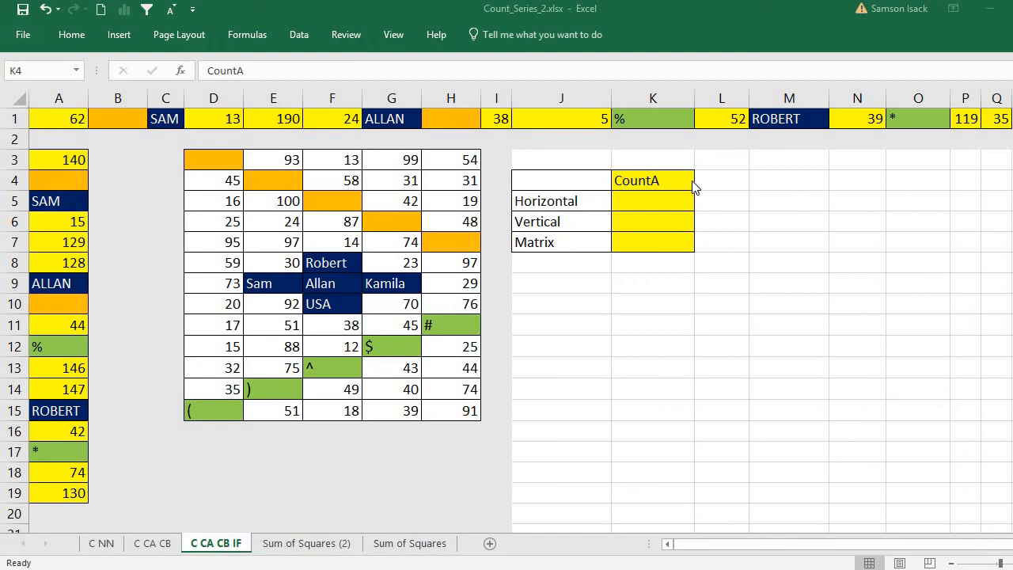
Examine the horizontal range A1:Q1, the vertical range A3:A19 and the matrix range D3:H15
left_click(668, 183)
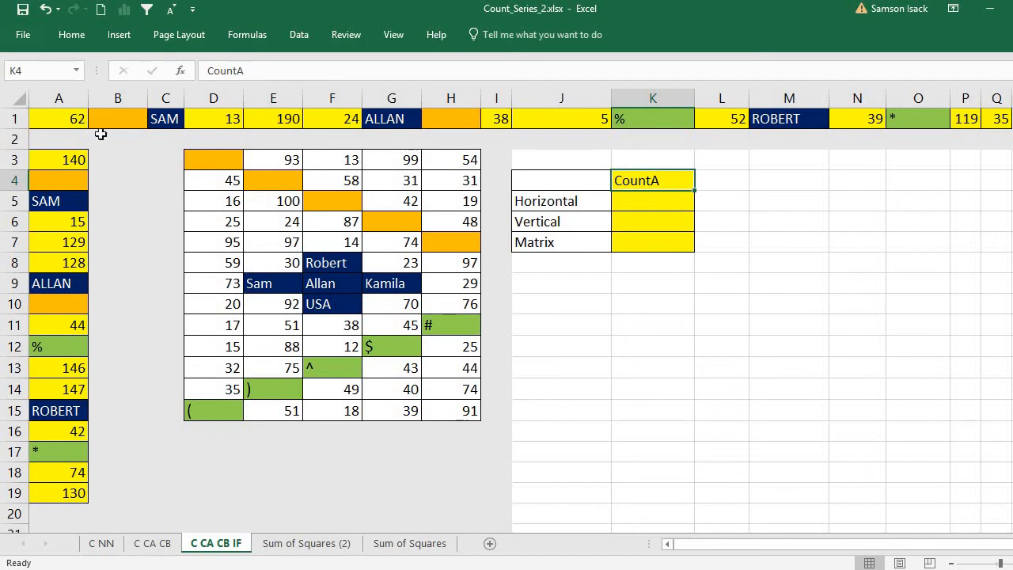
left_click_drag(71, 119, 989, 125)
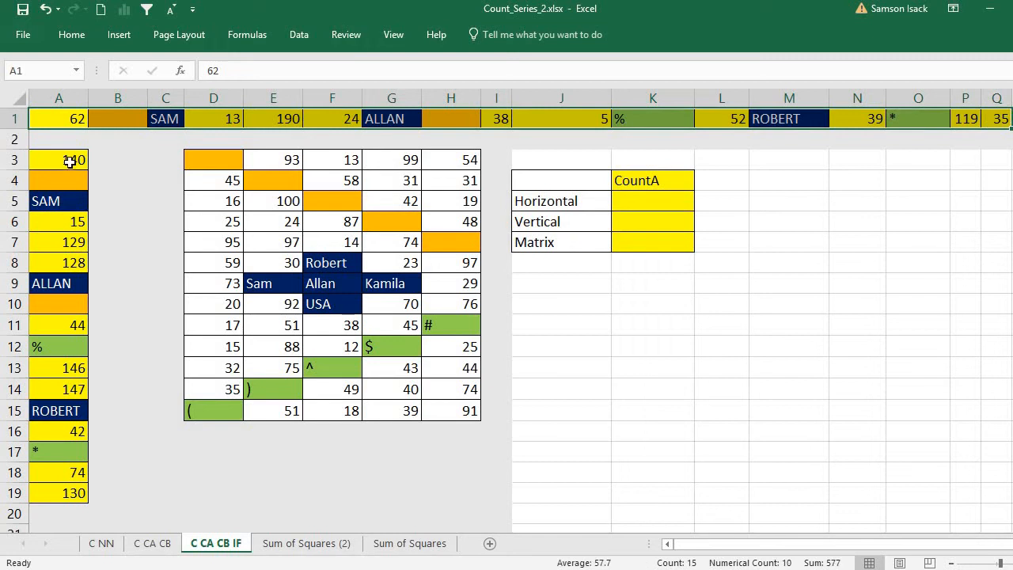
left_click_drag(70, 162, 51, 492)
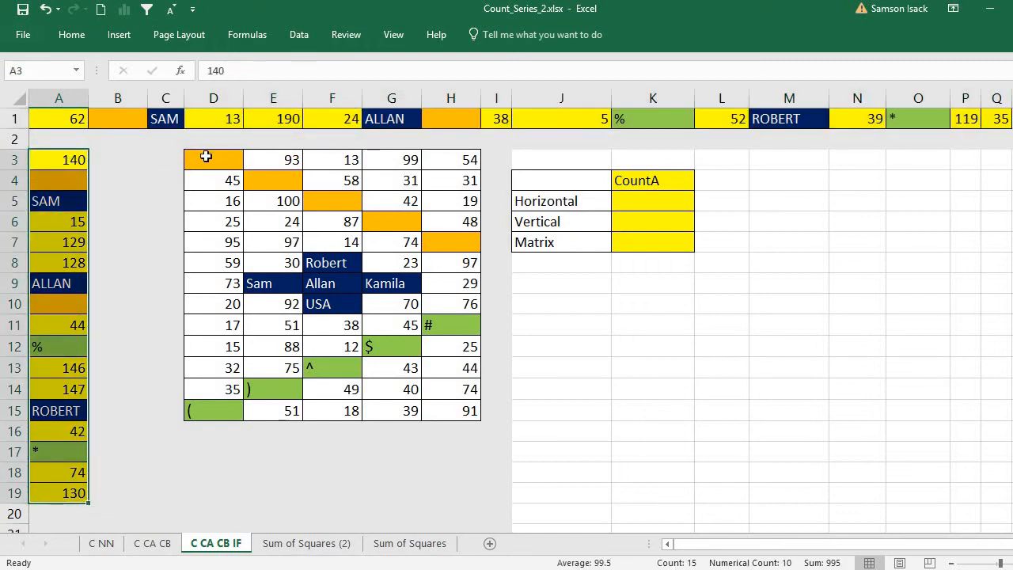
left_click_drag(209, 158, 465, 411)
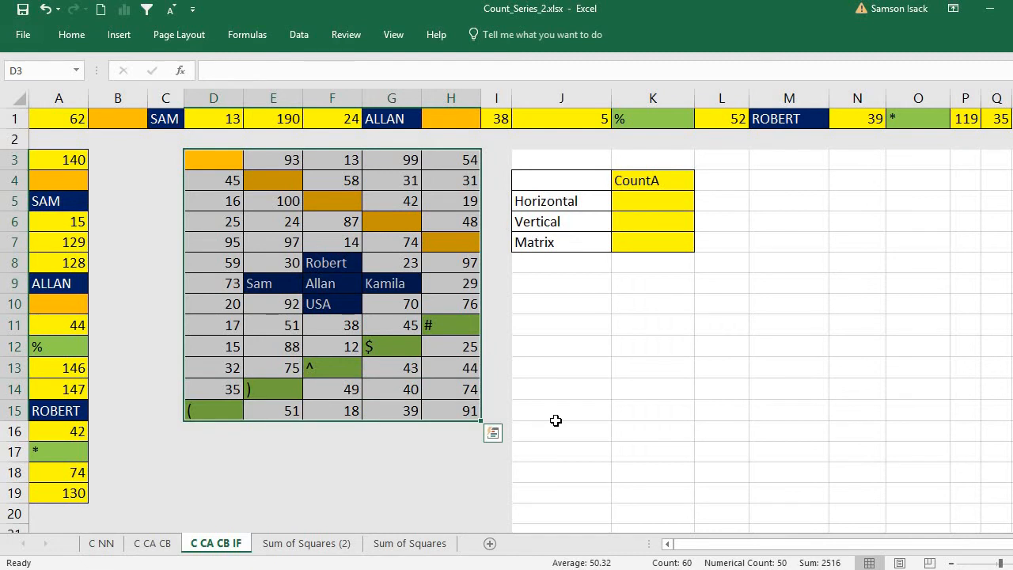
Count the non-empty cells of the horizontal range in K5 with the formula =COUNTA(A1:Q1)
left_click(644, 200)
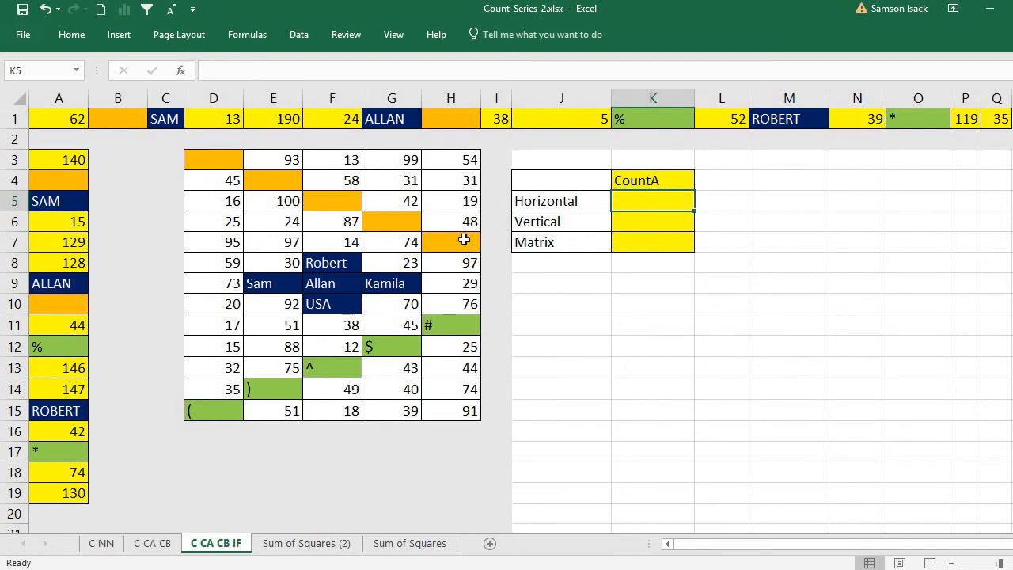
type("=")
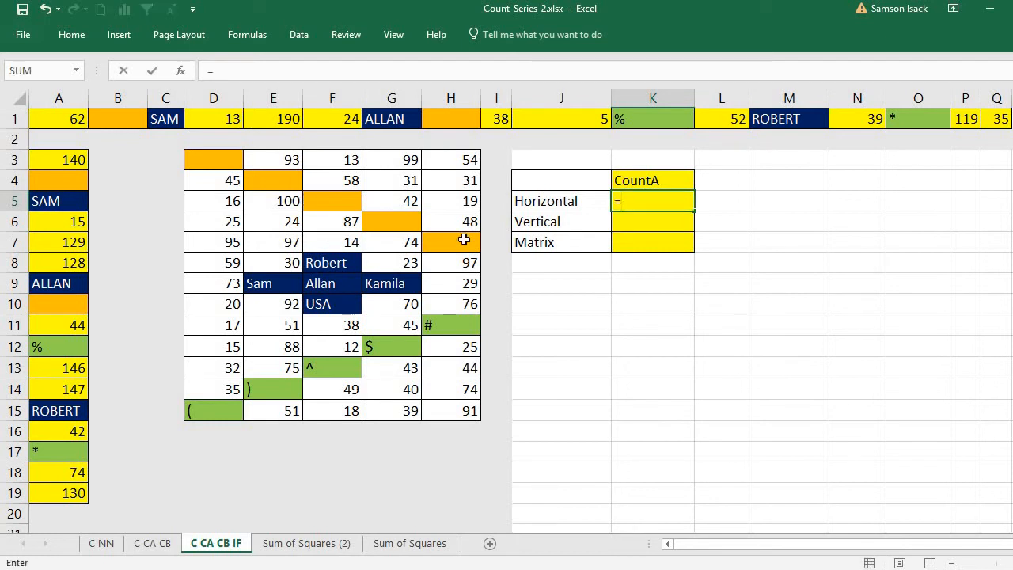
type("counta")
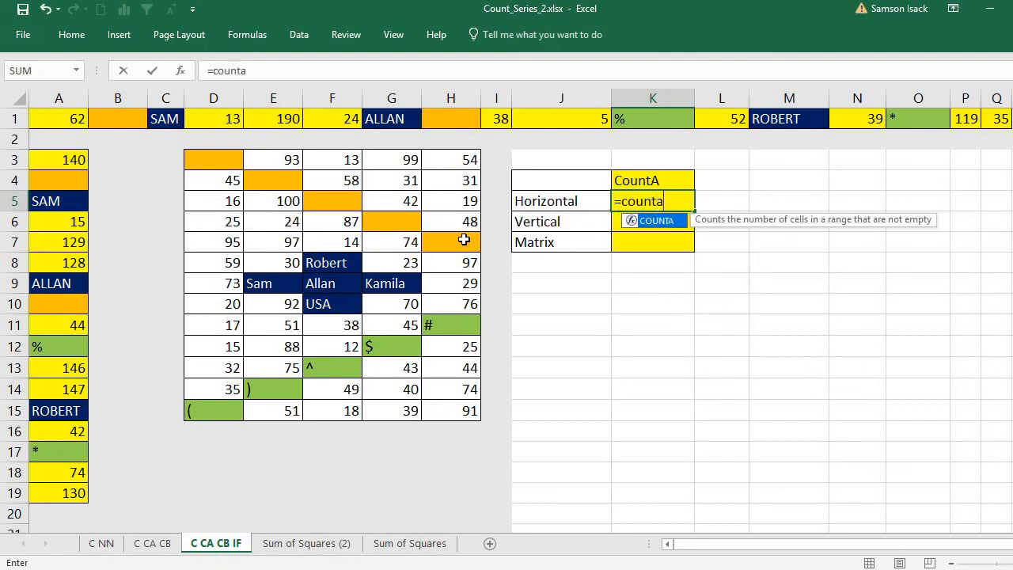
type("(")
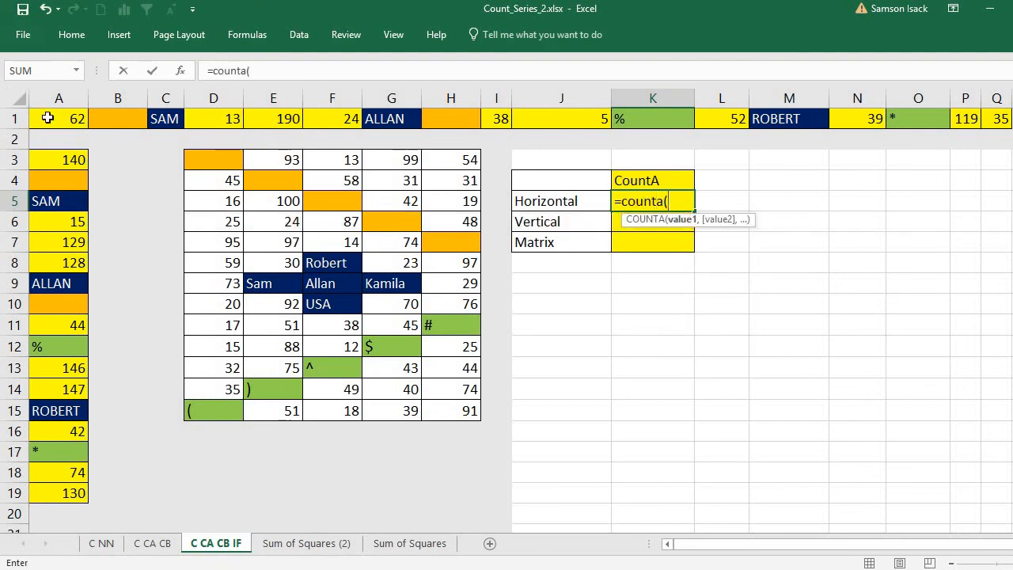
left_click_drag(48, 118, 997, 126)
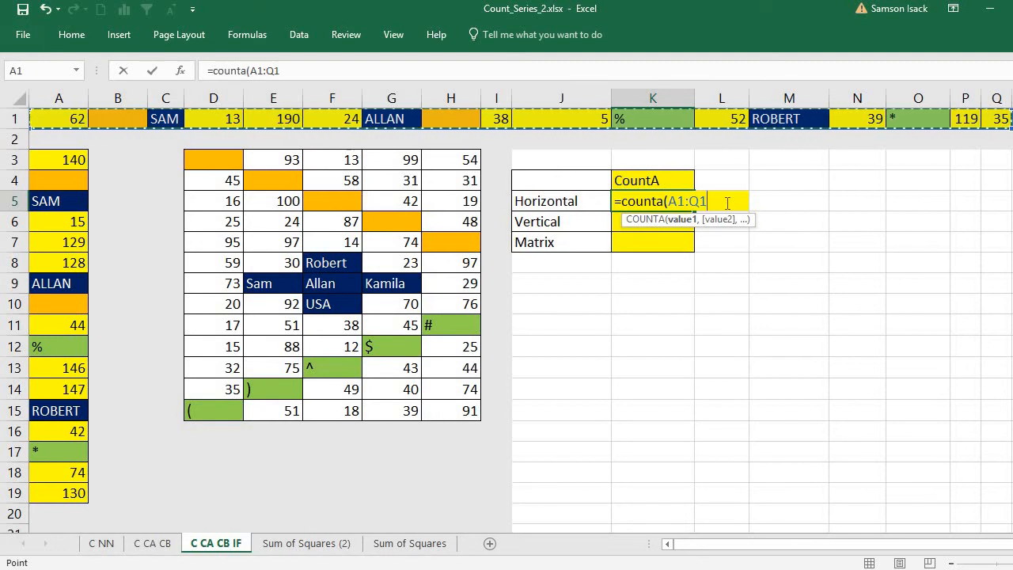
type(")")
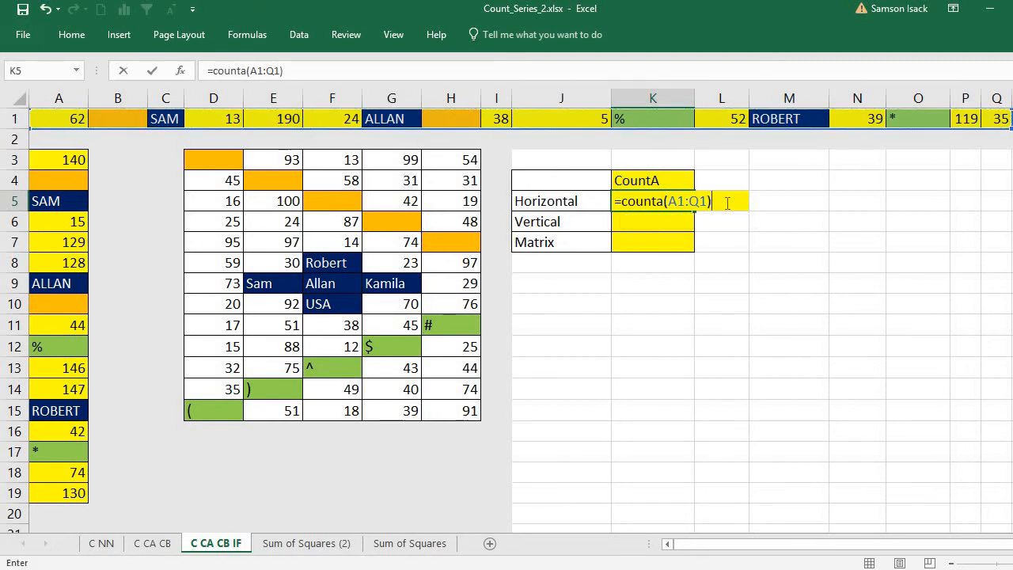
key("Return")
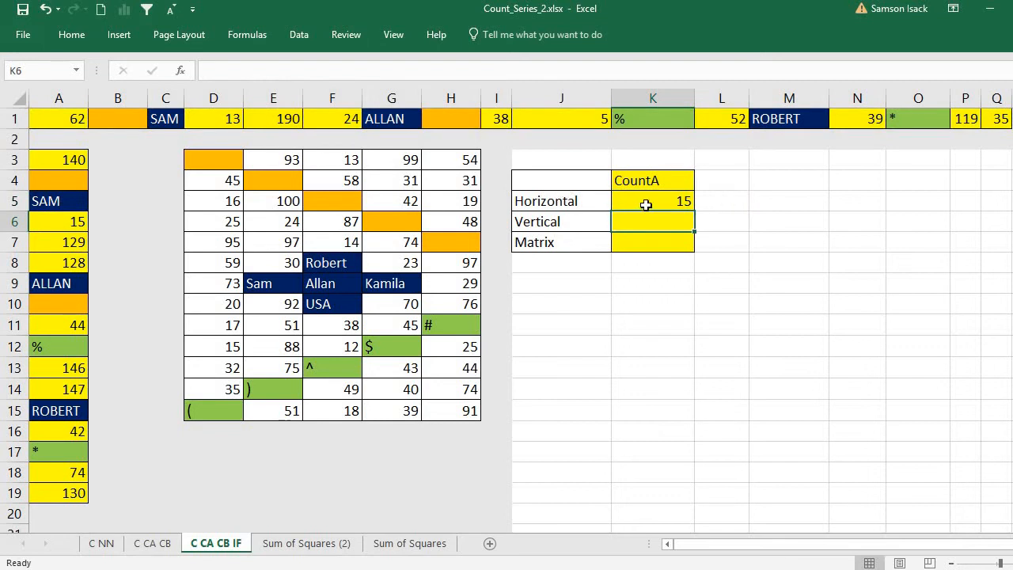
left_click(646, 205)
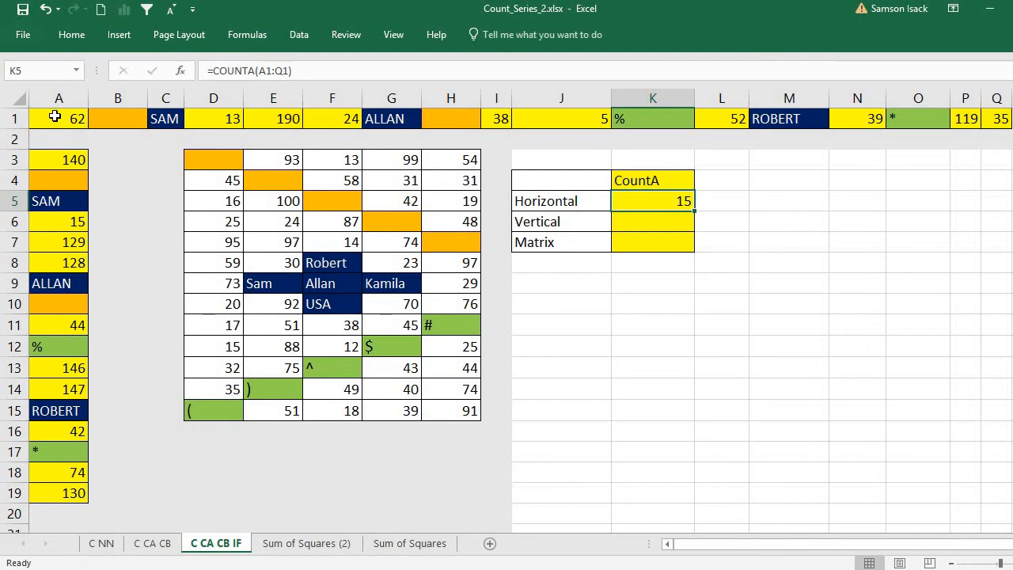
double_click(675, 224)
type("CO")
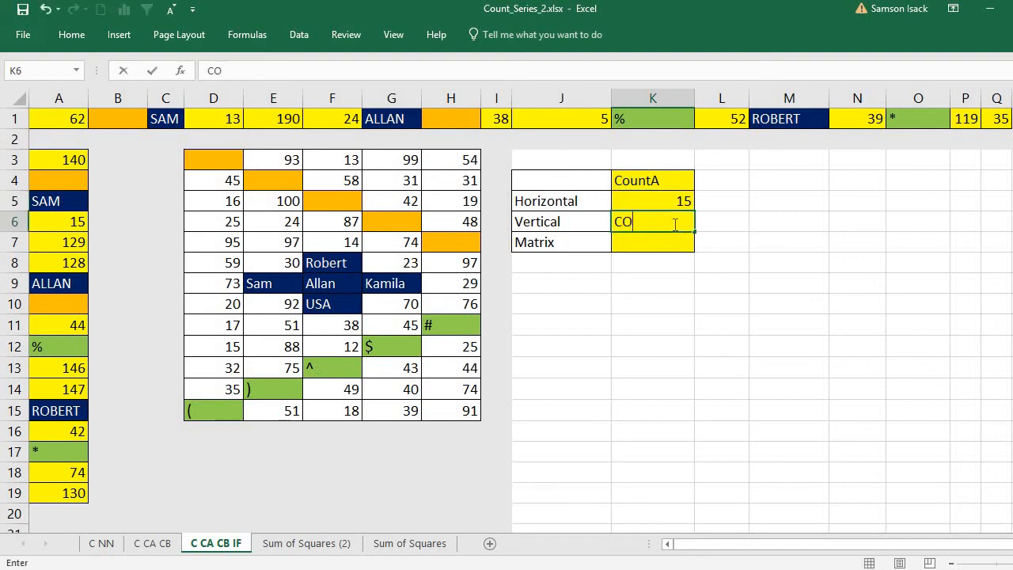
type("UNTA")
key("BackSpace")
key("BackSpace")
key("BackSpace")
key("BackSpace")
key("BackSpace")
key("BackSpace")
type("=C")
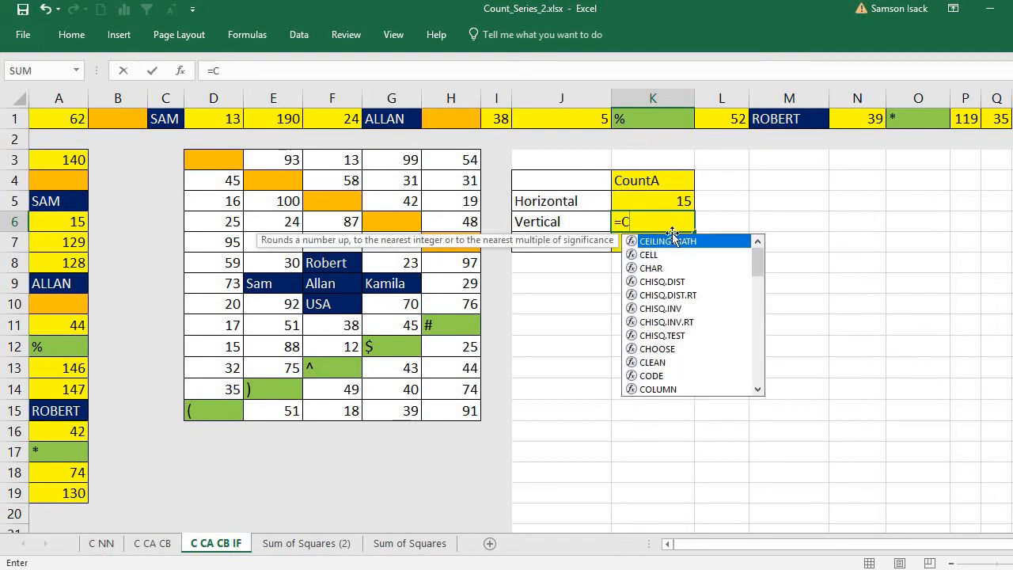
type("o")
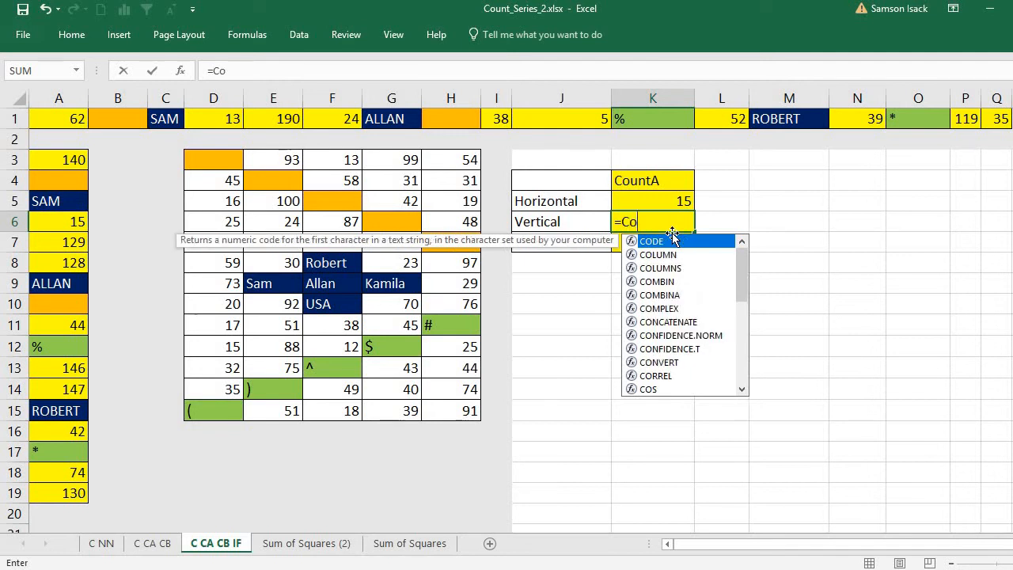
type("unt")
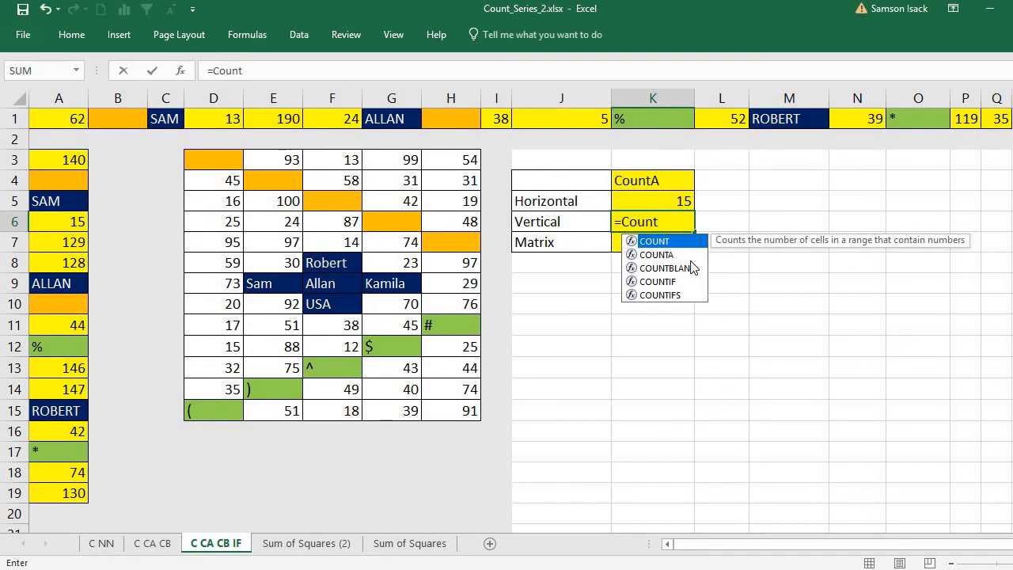
double_click(686, 254)
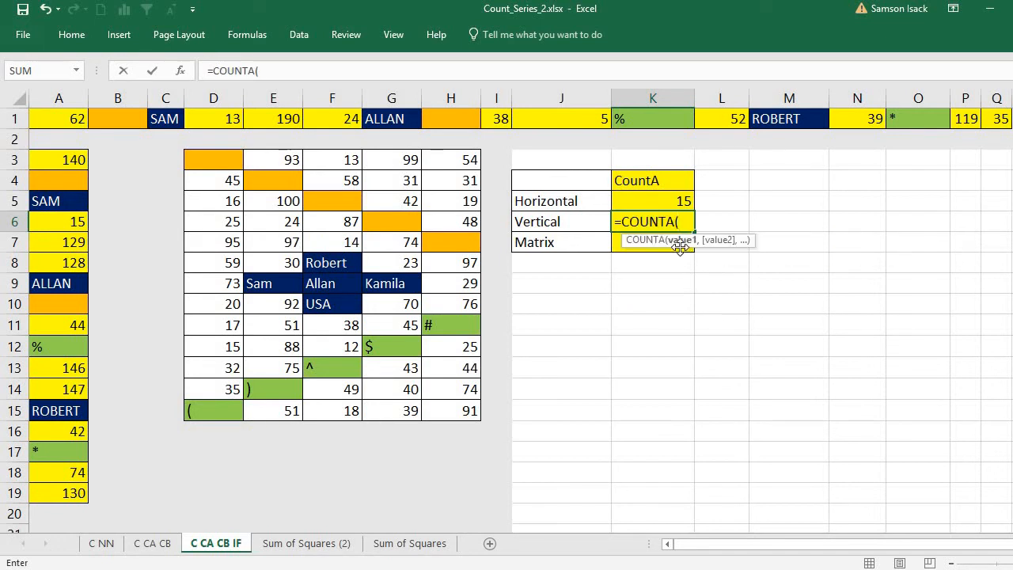
key("BackSpace")
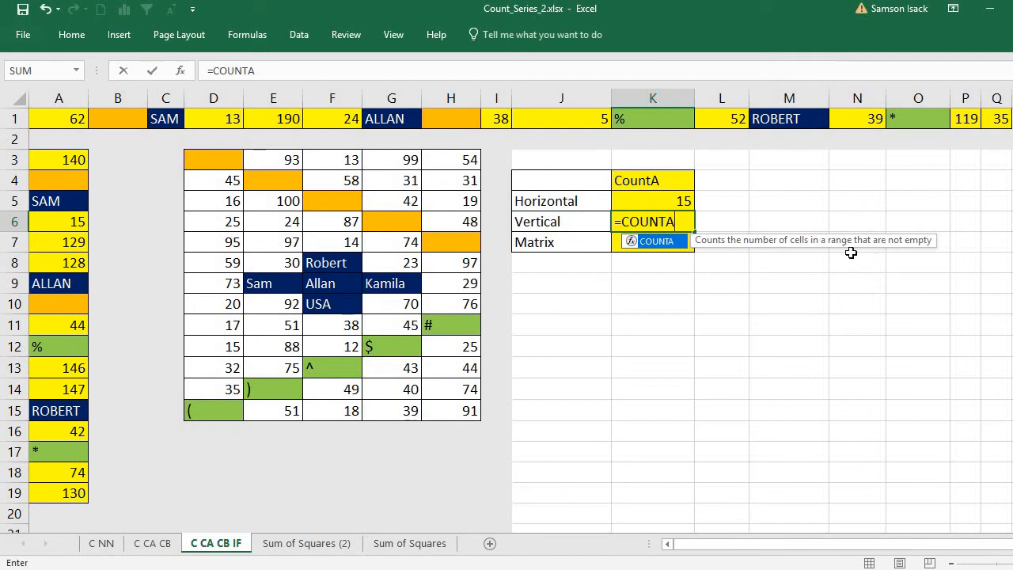
left_click_drag(684, 221, 614, 223)
key("BackSpace")
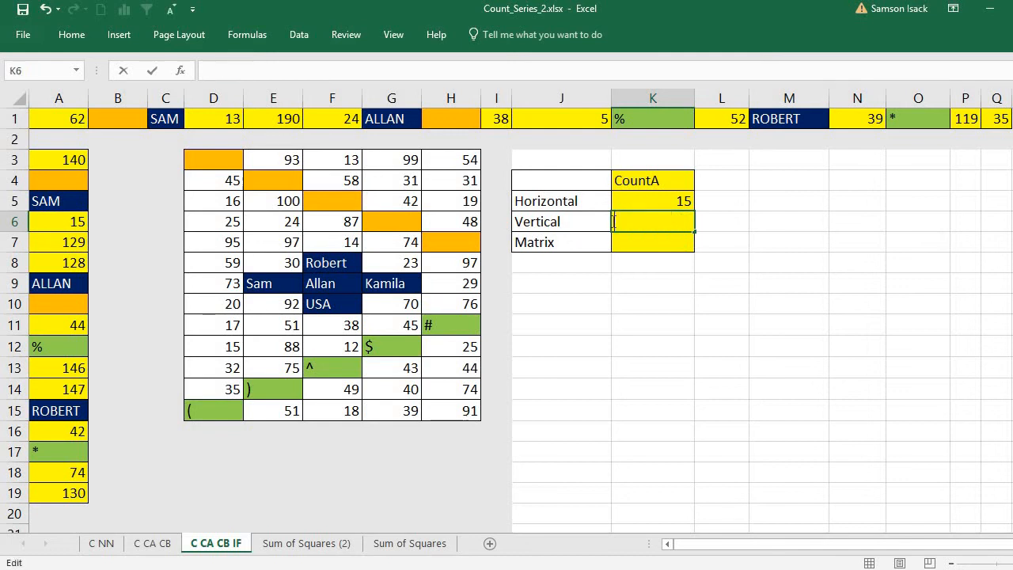
left_click(655, 200)
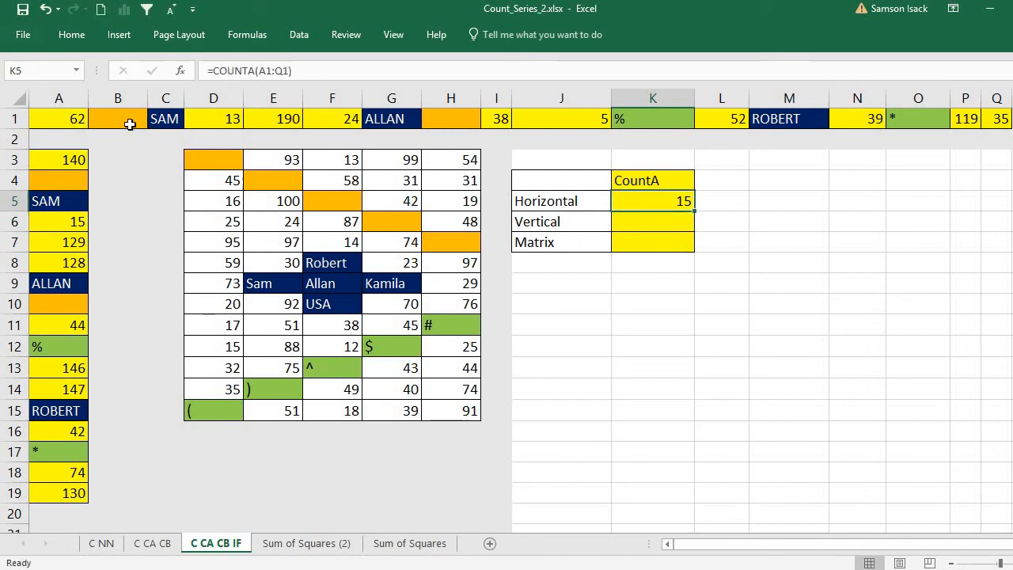
Go through each non-empty cell from A1 to Q1 to check the Horizontal CountA result in K5
left_click(77, 120)
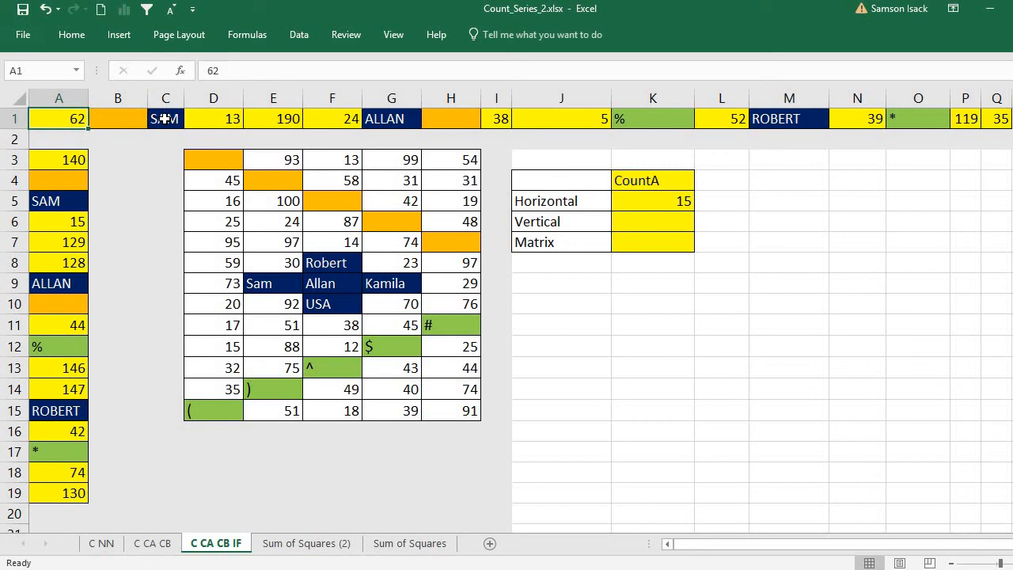
left_click(164, 119)
left_click(227, 118)
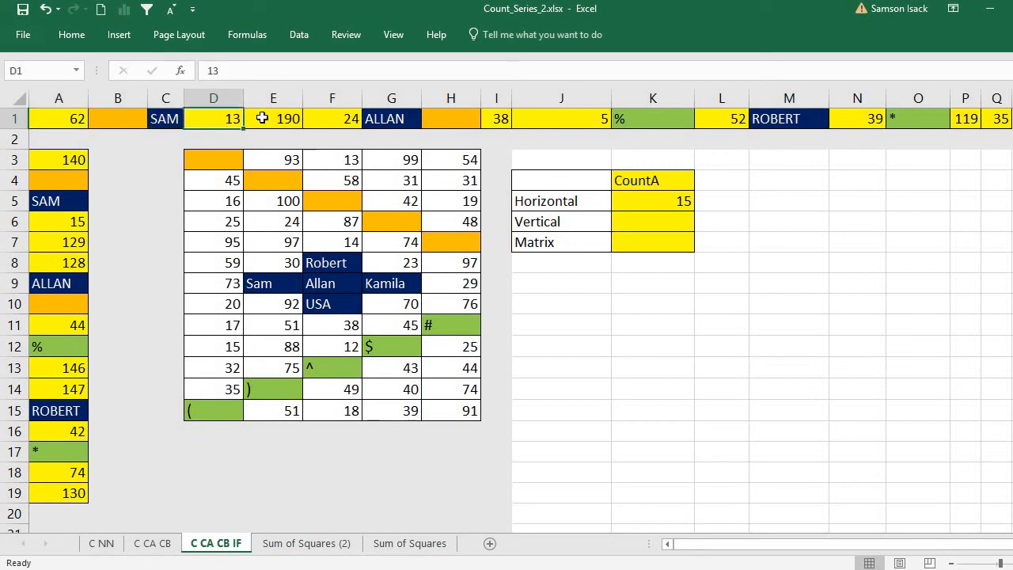
left_click(267, 119)
left_click(330, 119)
left_click(399, 119)
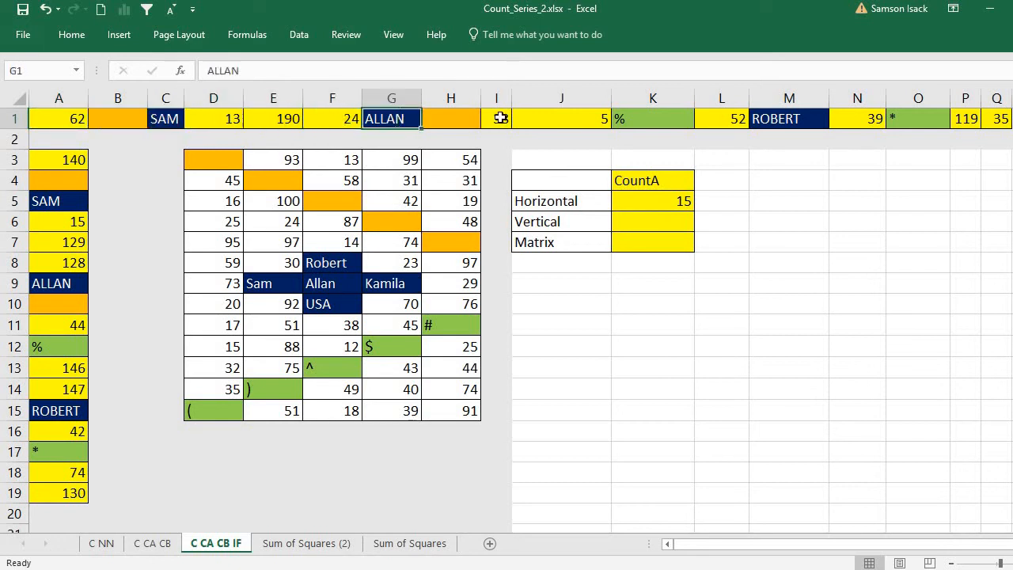
left_click(498, 119)
left_click(552, 119)
left_click(641, 118)
left_click(724, 120)
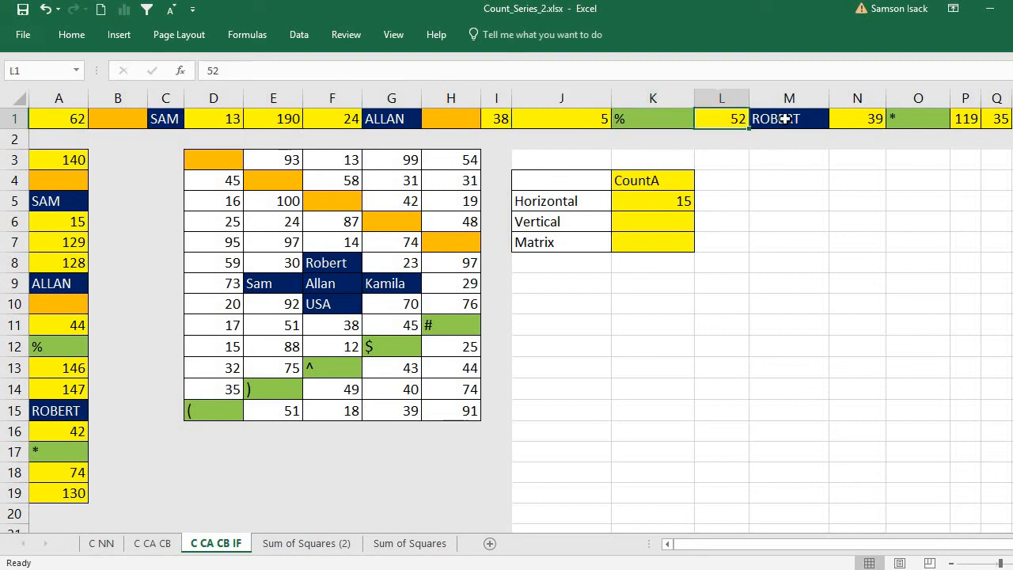
left_click(801, 120)
left_click(871, 120)
left_click(929, 120)
left_click(967, 119)
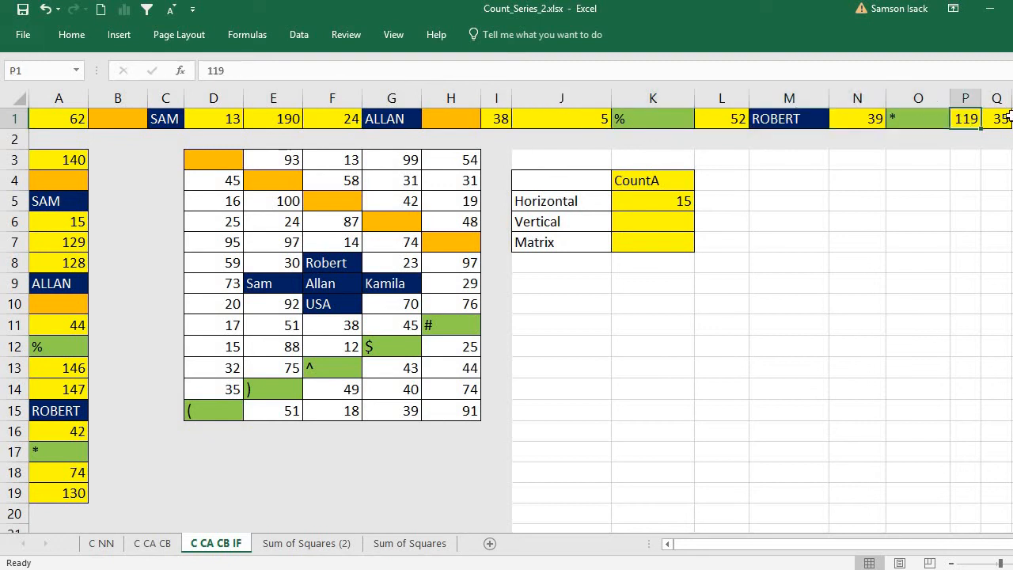
left_click(1000, 119)
left_click(656, 202)
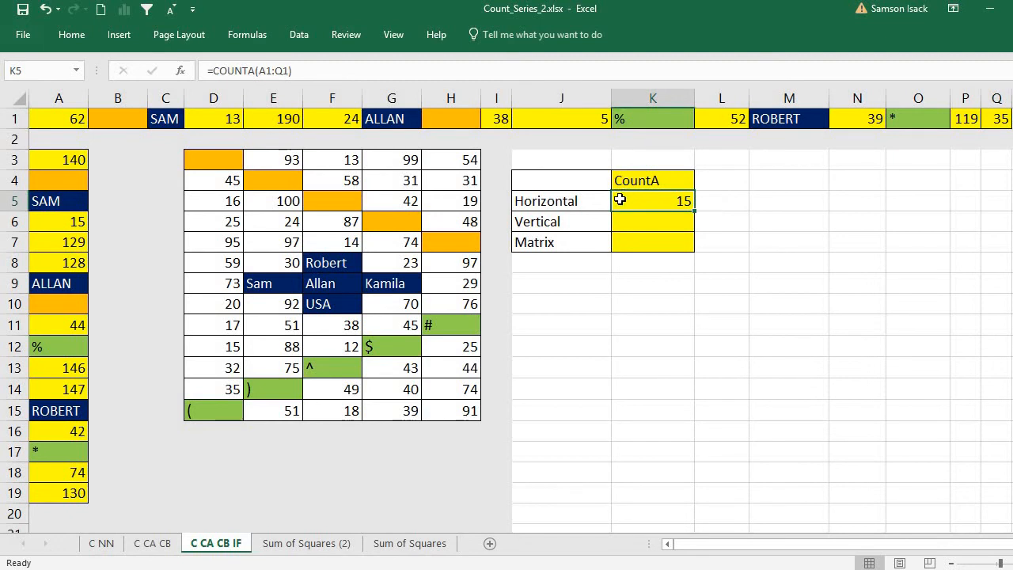
Examine a number, a text and a symbol cell in row 1, and the blank cells B1 and H1
left_click(77, 118)
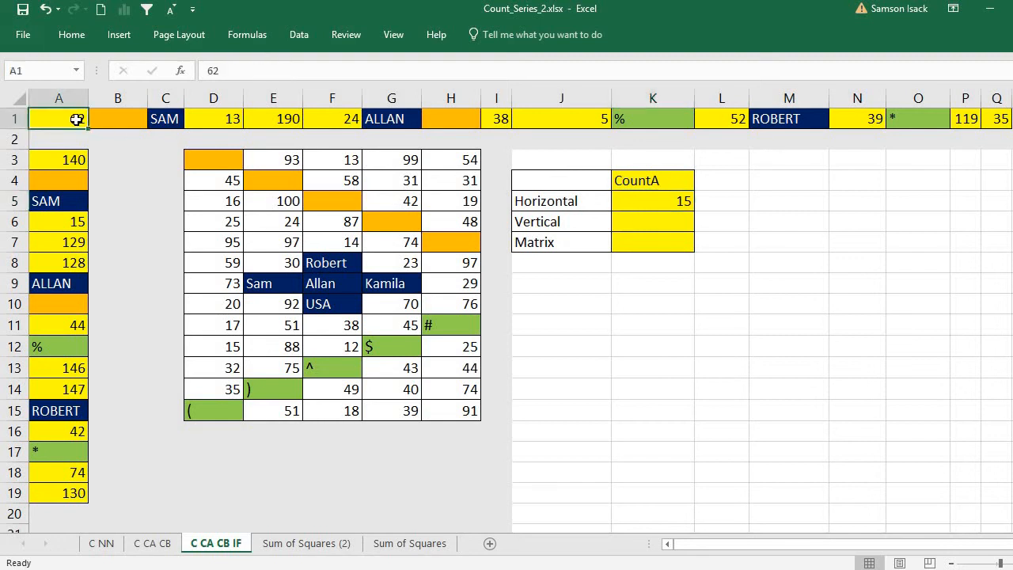
left_click(161, 123)
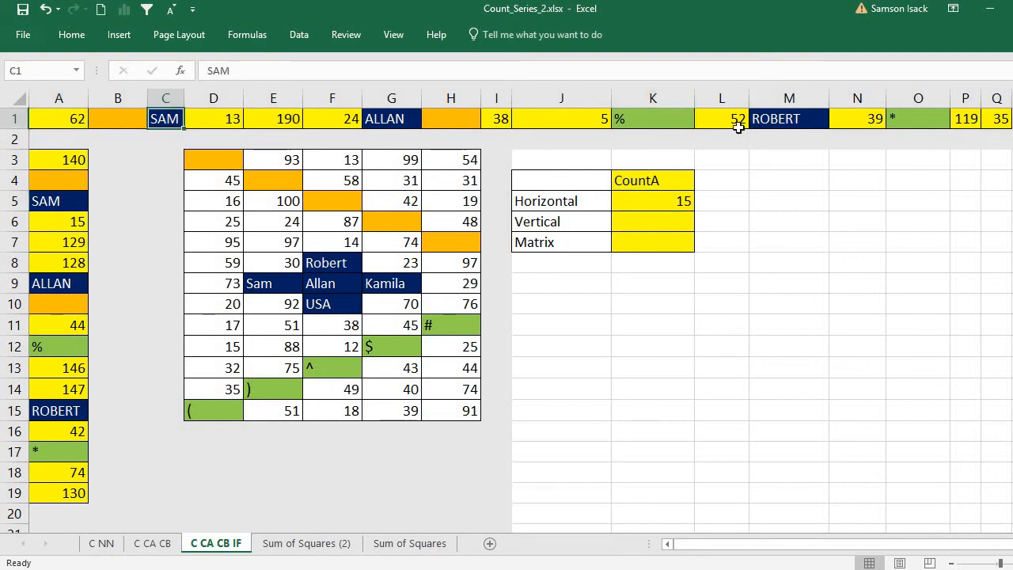
left_click(636, 122)
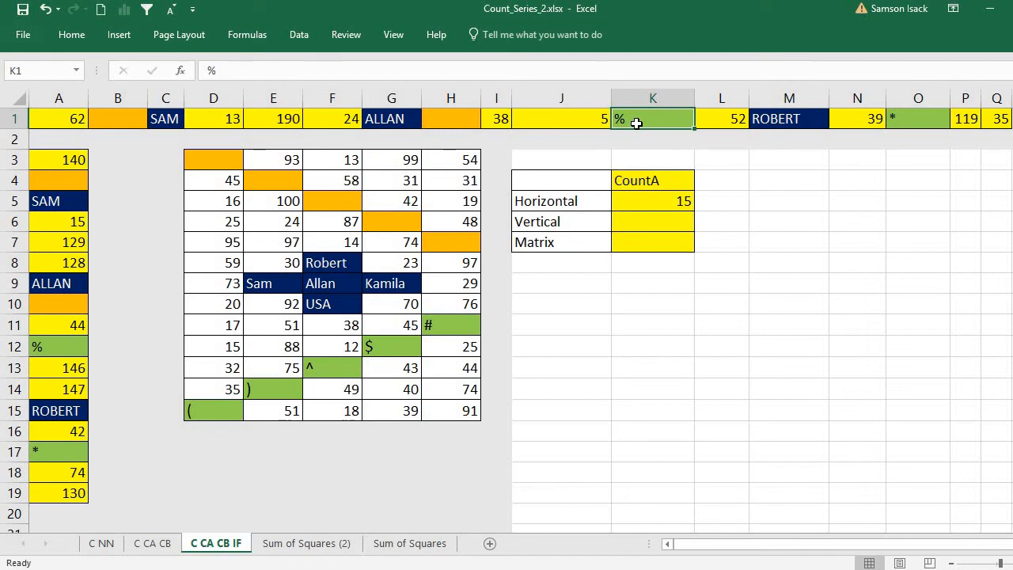
left_click(108, 118)
left_click(466, 120)
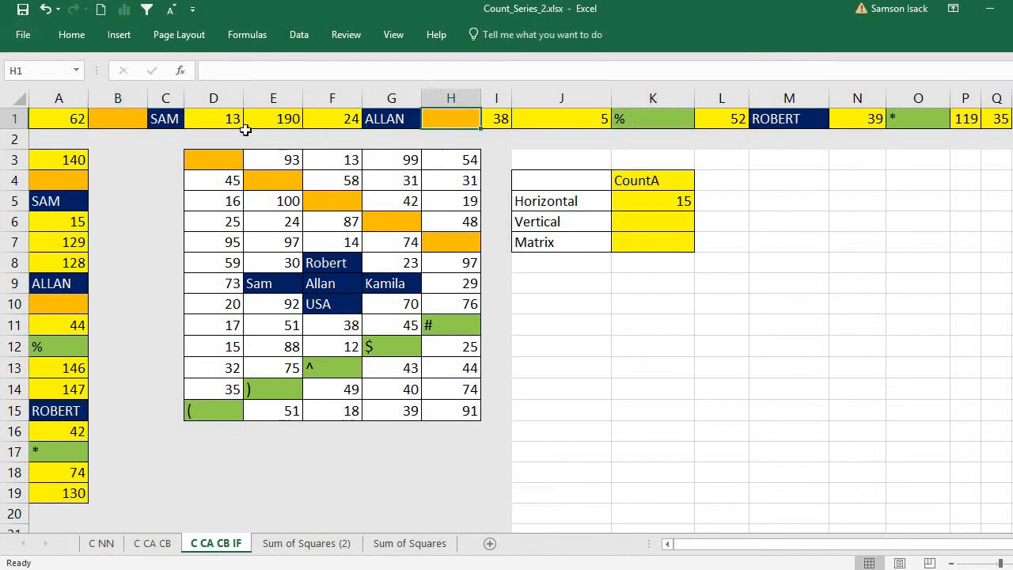
left_click(113, 121)
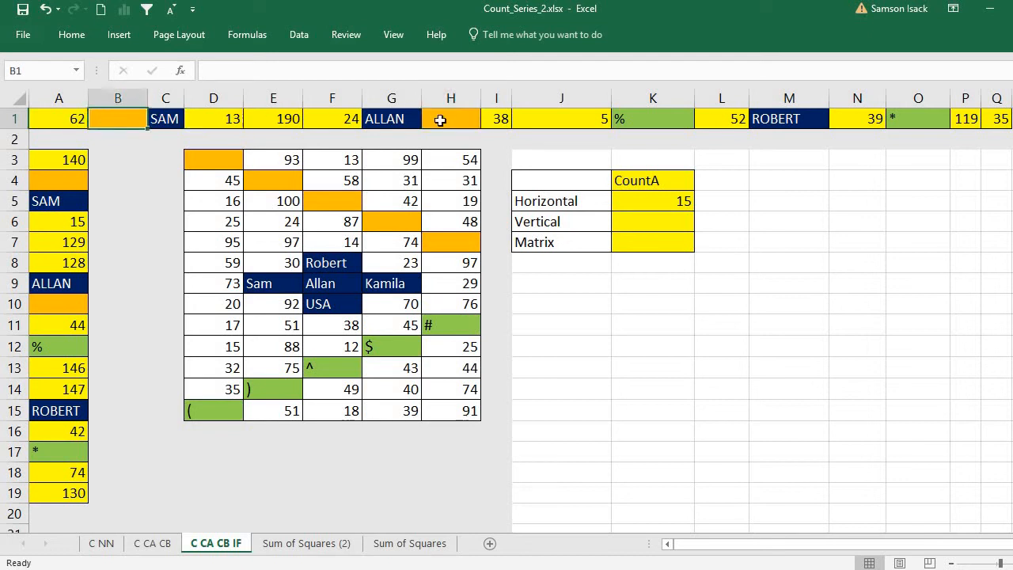
left_click(440, 121)
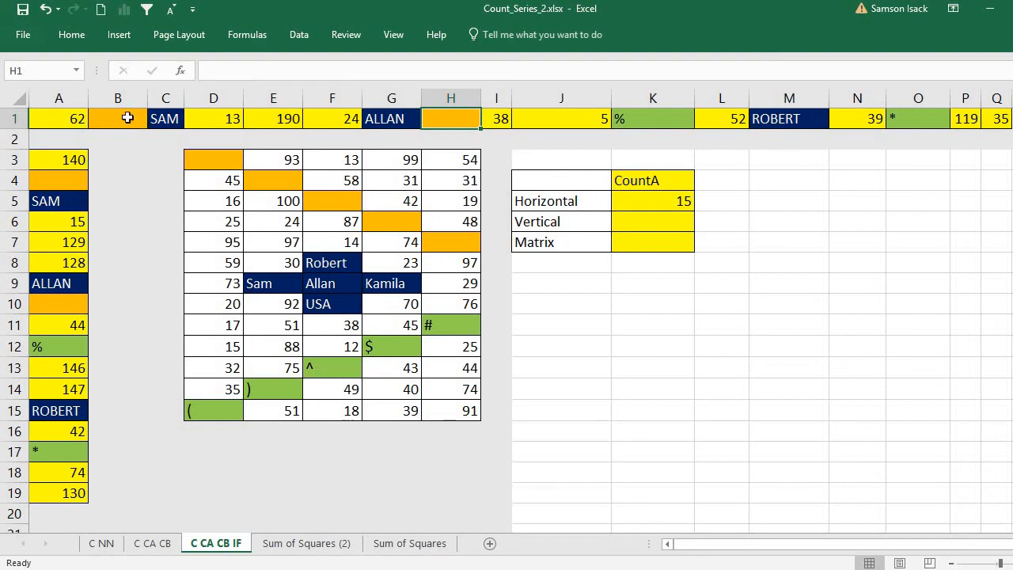
Count the non-empty cells of the vertical range in K6 with the formula =COUNTA(A3:A19)
left_click(644, 221)
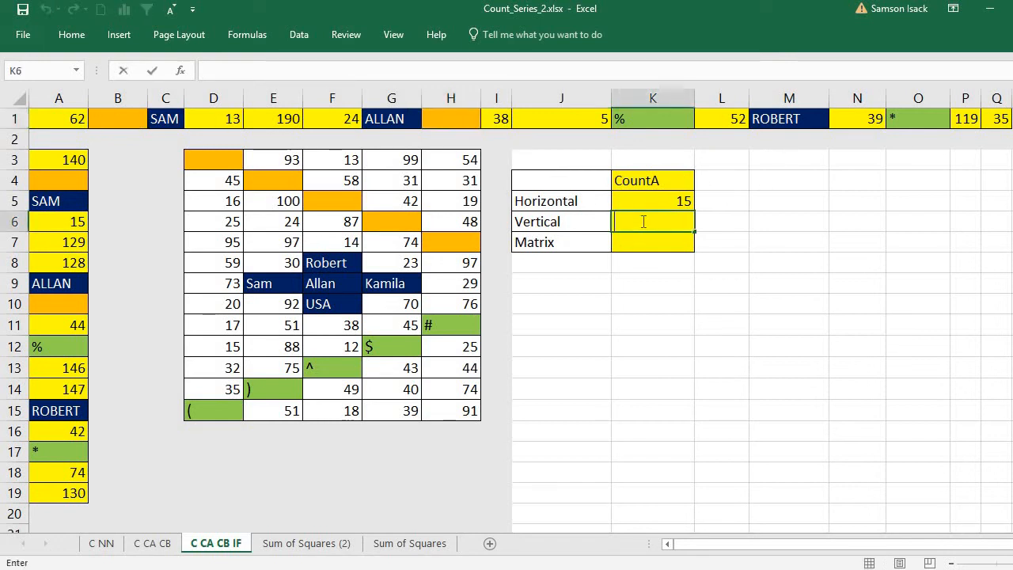
type("=C")
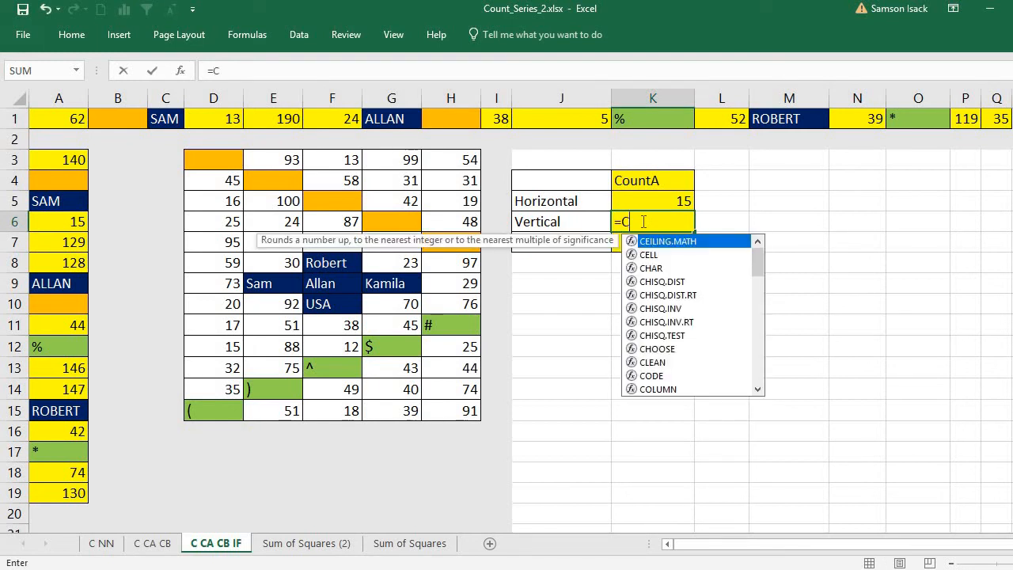
type("OUNTA(")
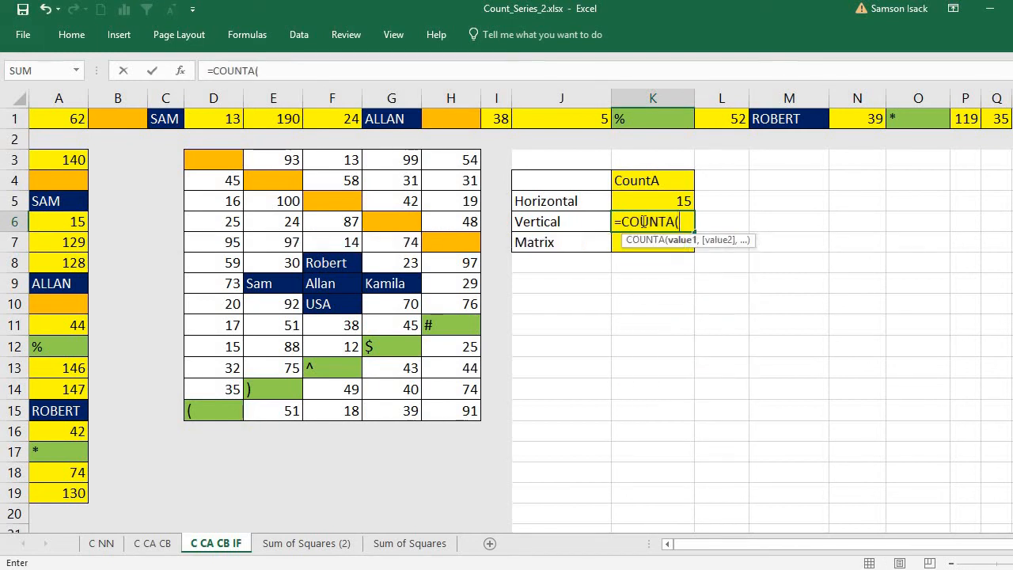
left_click_drag(68, 158, 54, 493)
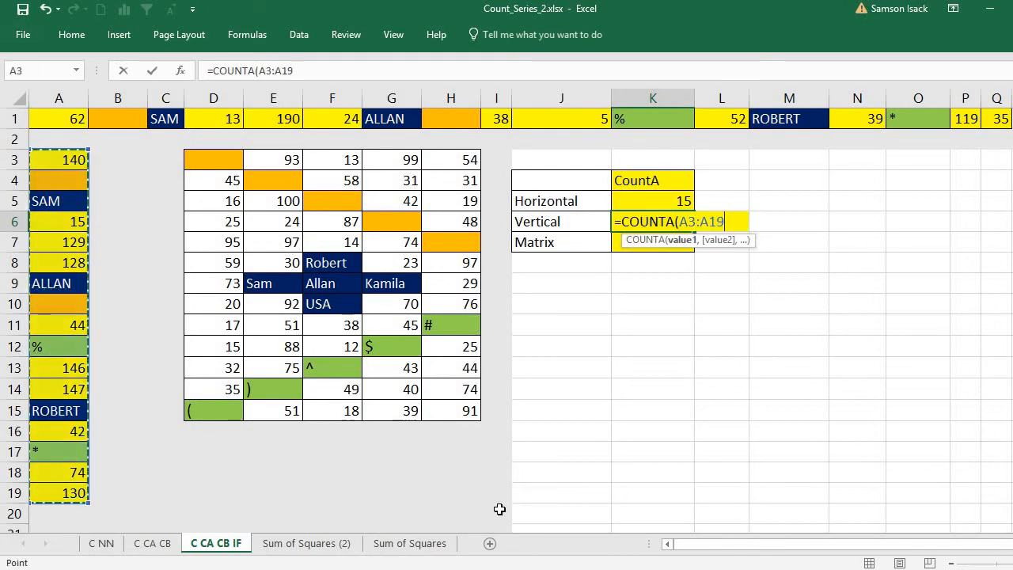
type(")")
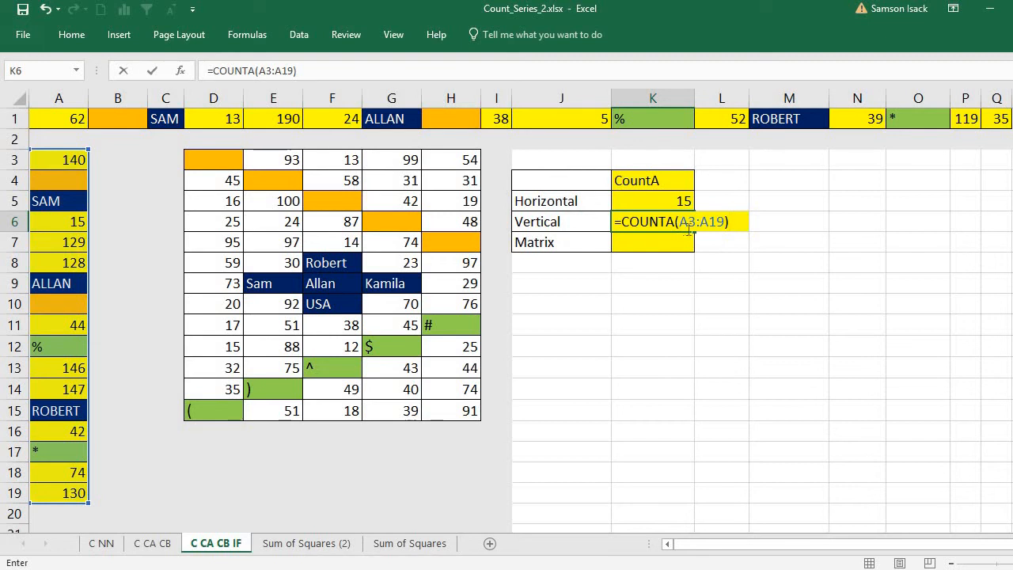
key("Return")
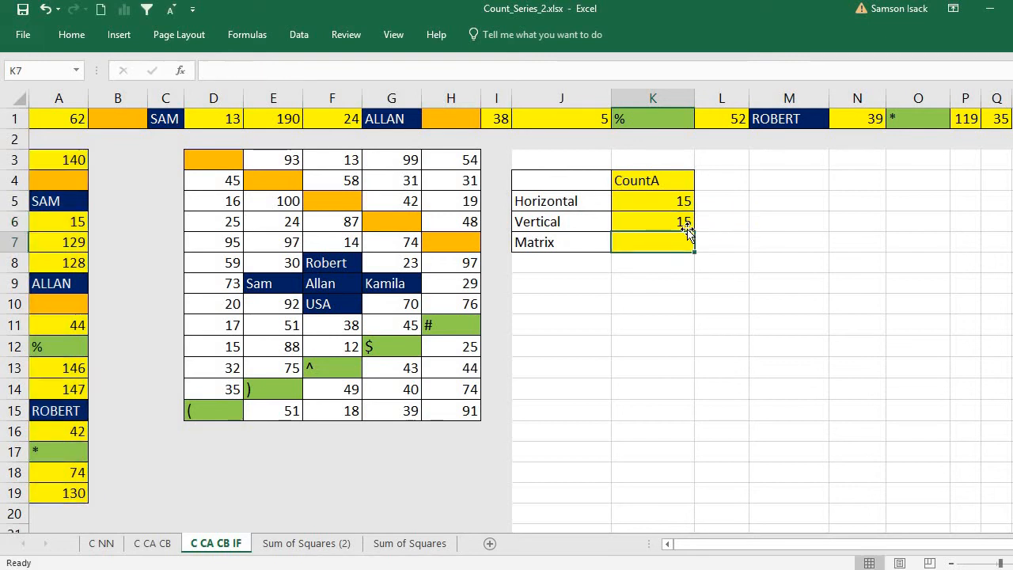
Go through each non-empty cell from A3 to A19 to check the Vertical CountA result in K6
left_click(663, 216)
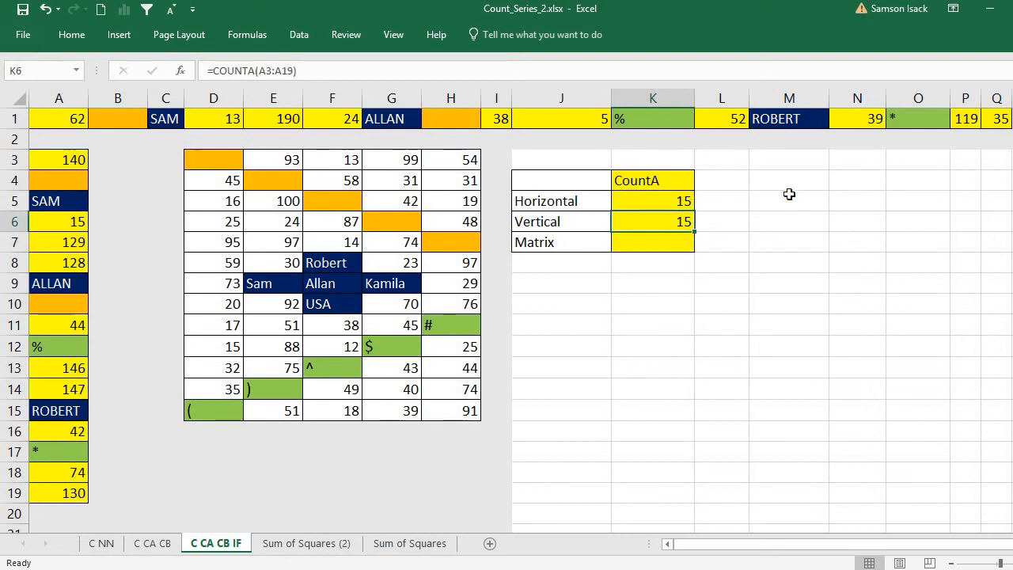
left_click(60, 161)
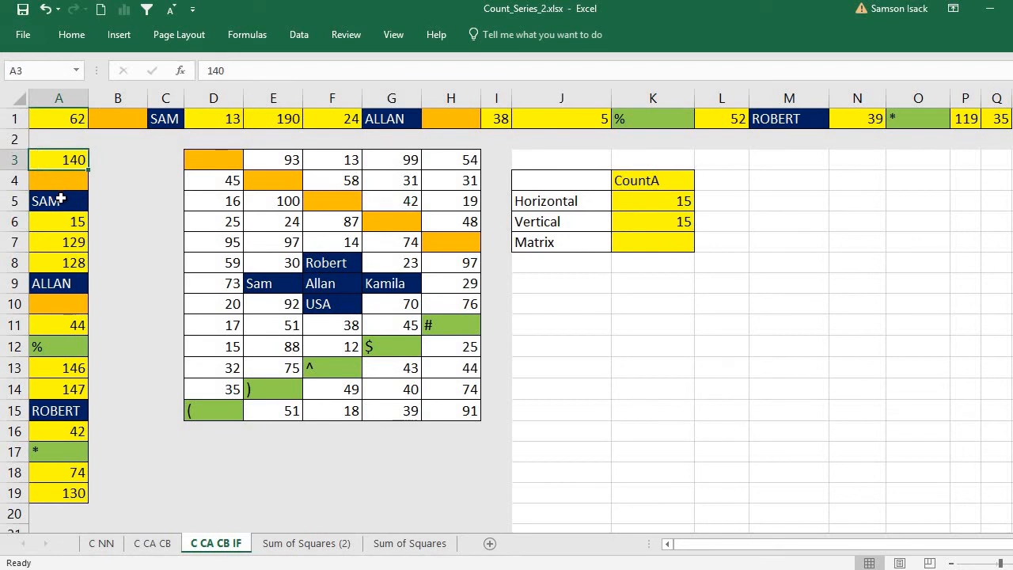
left_click(61, 200)
left_click(75, 221)
left_click(74, 241)
left_click(73, 262)
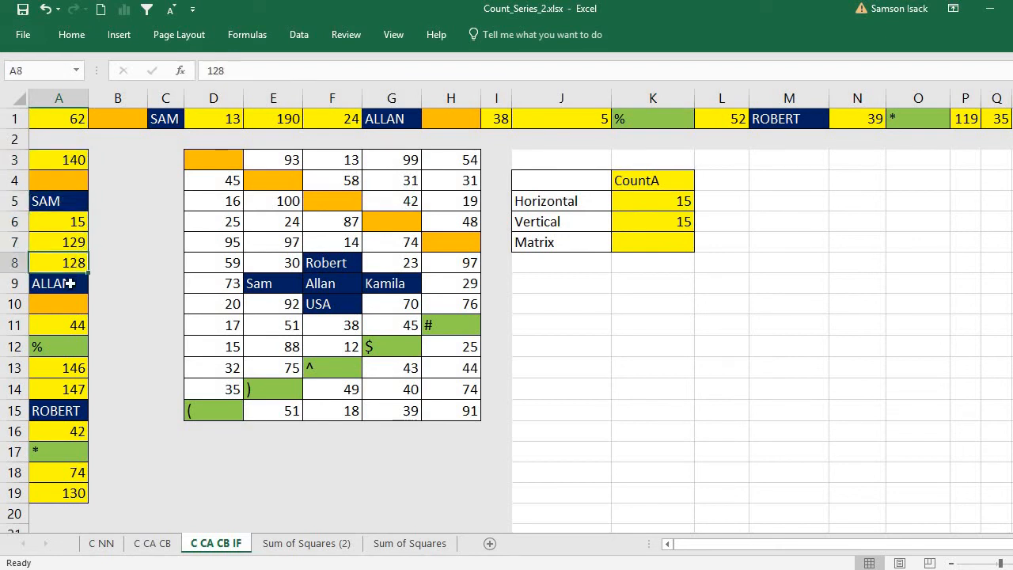
left_click(71, 283)
left_click(74, 328)
left_click(70, 350)
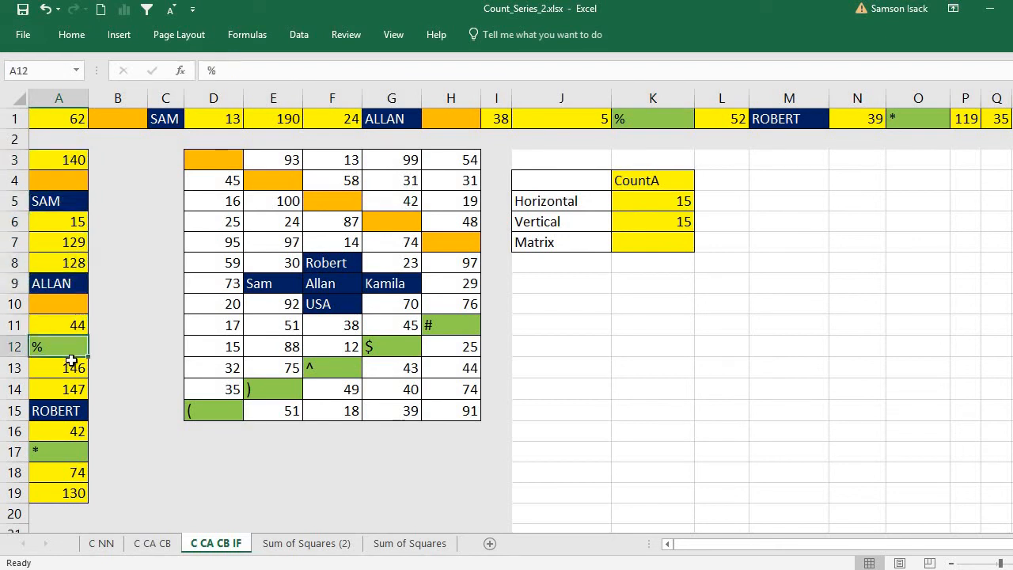
left_click(71, 366)
left_click(72, 386)
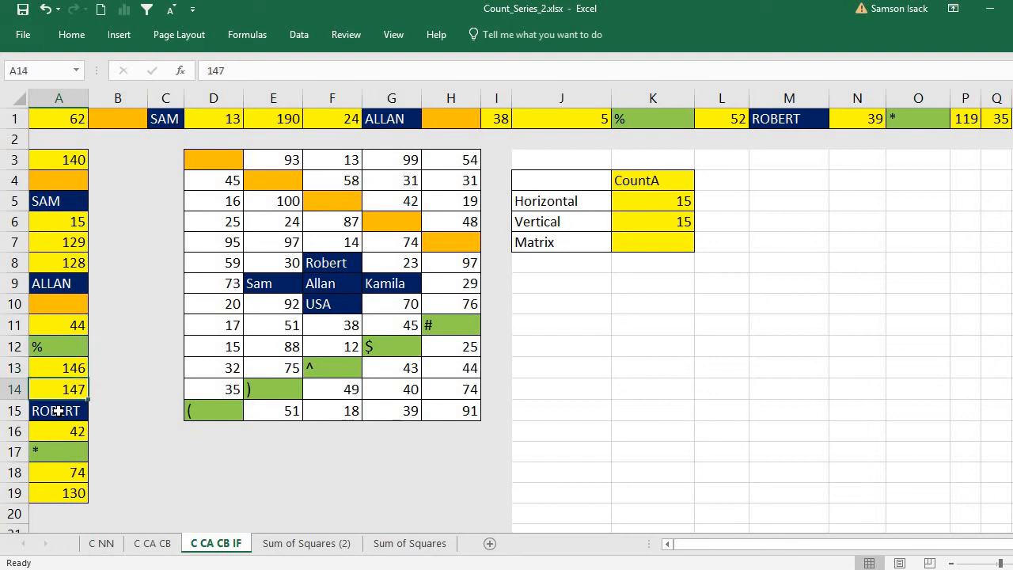
left_click(58, 411)
left_click(70, 431)
left_click(68, 452)
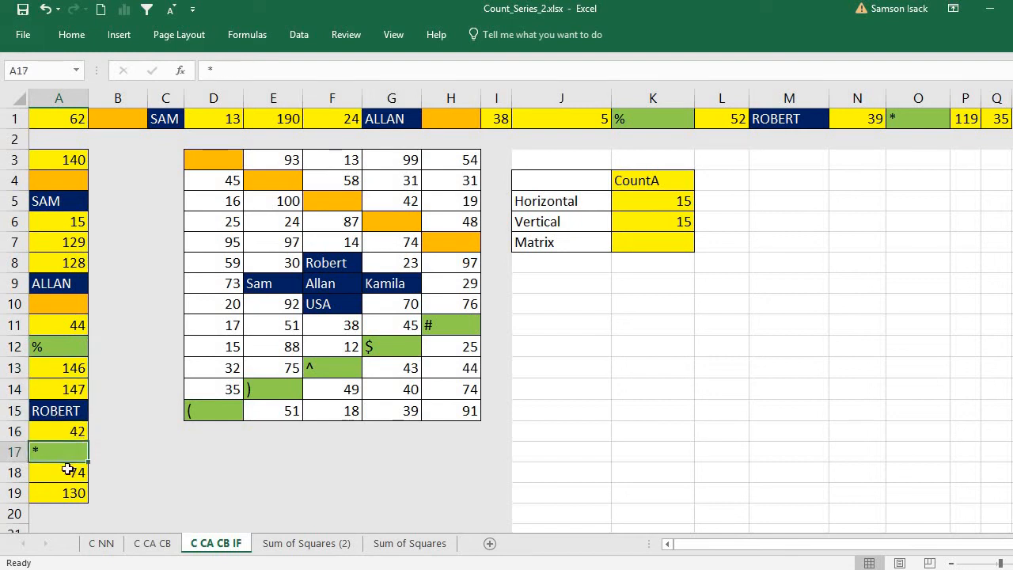
left_click(68, 471)
left_click(68, 491)
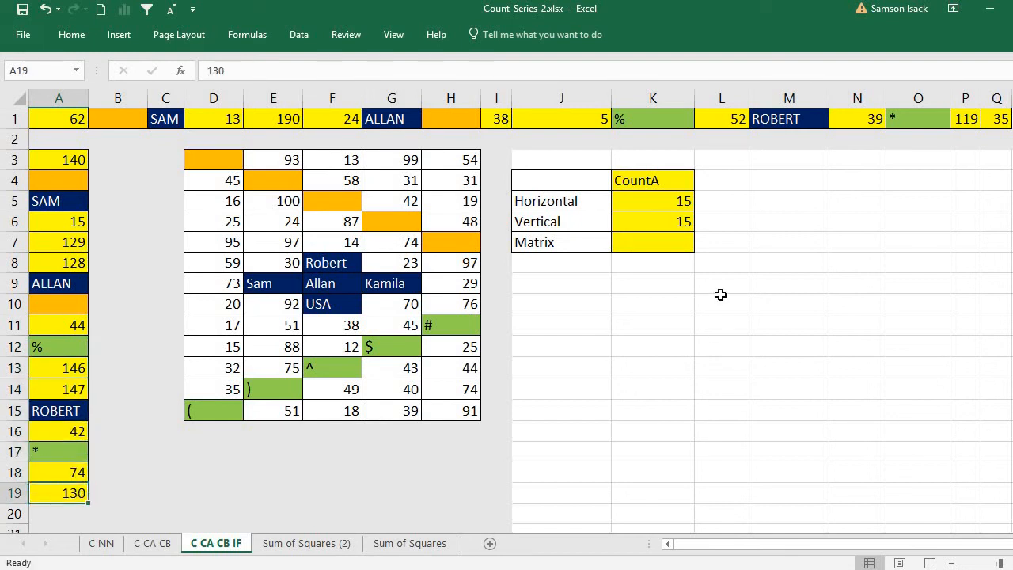
left_click(664, 222)
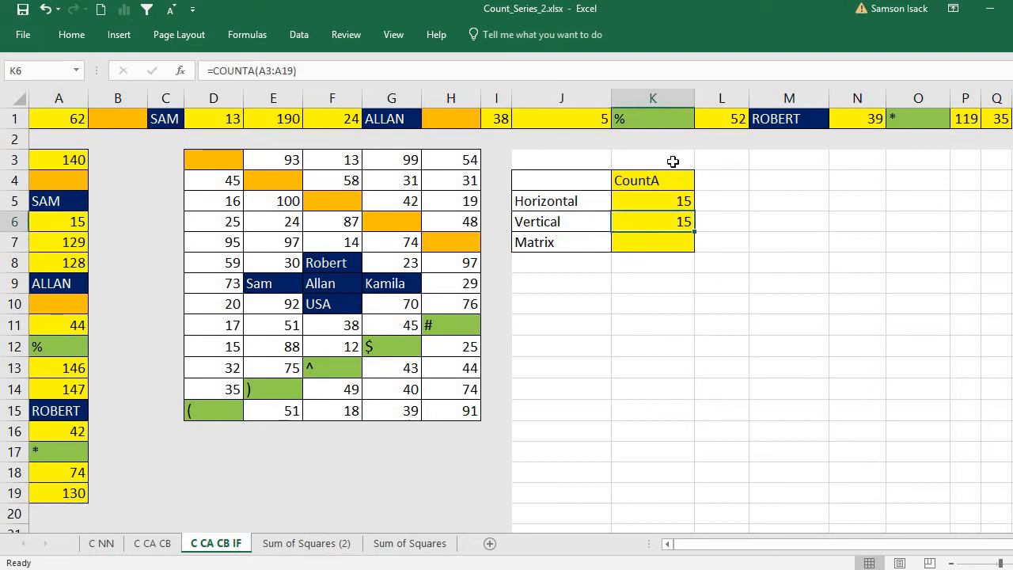
Examine the matrix's first row from D3 to H3 and the extent of the whole range D3:H15
left_click(228, 162)
left_click(255, 156)
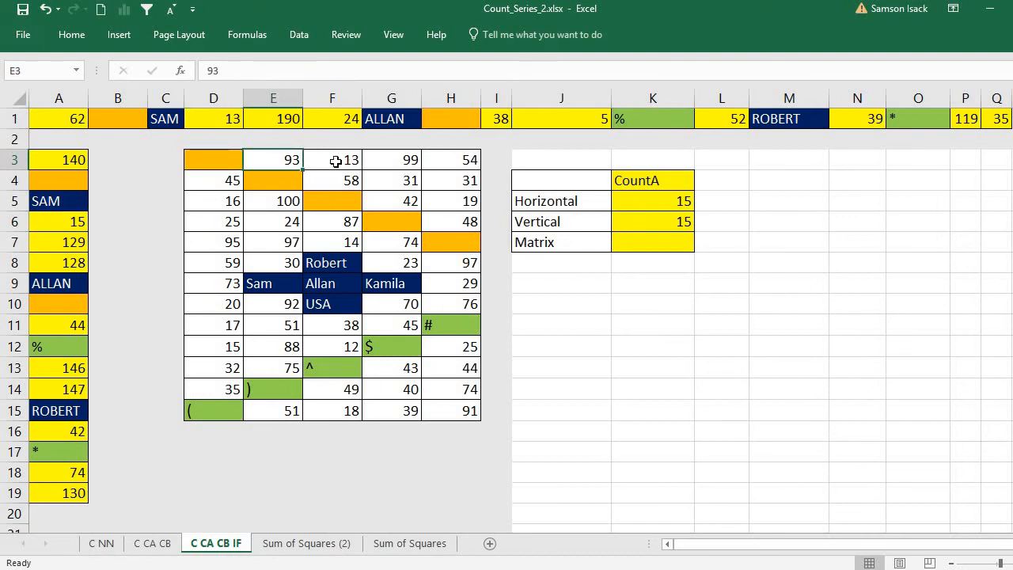
left_click(341, 161)
left_click(394, 161)
left_click(240, 160)
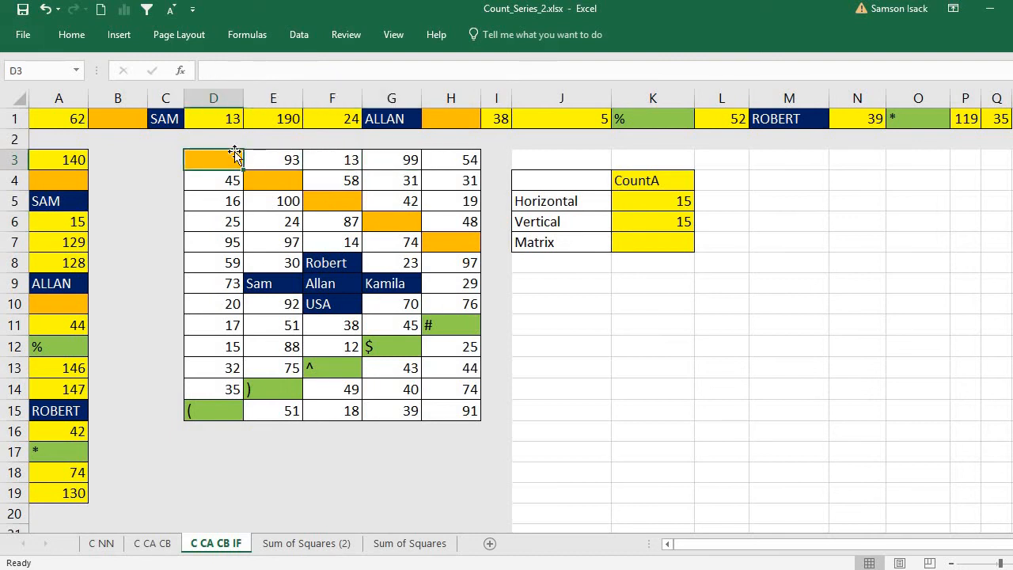
left_click(298, 160)
left_click(320, 160)
left_click(392, 163)
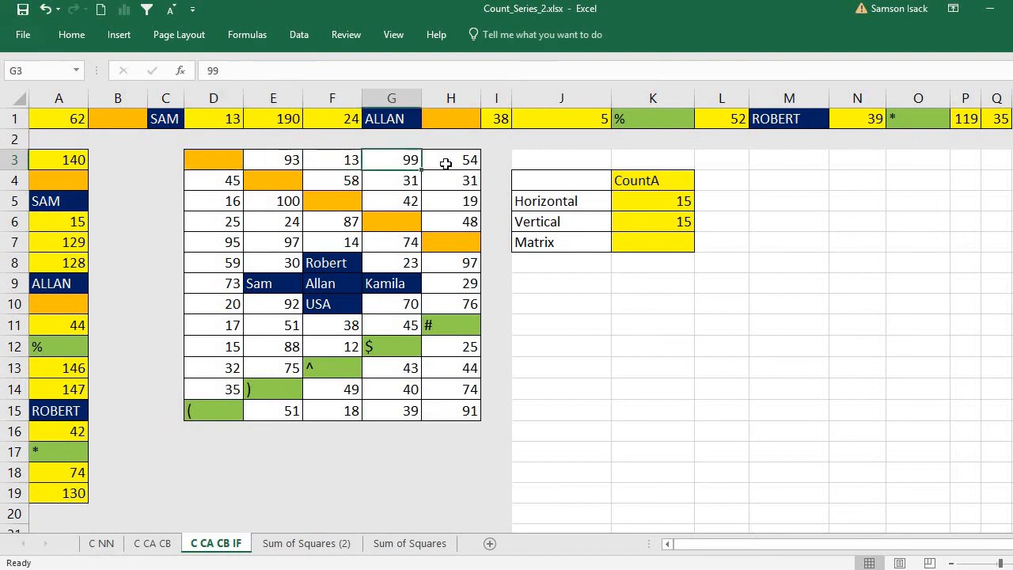
left_click(448, 163)
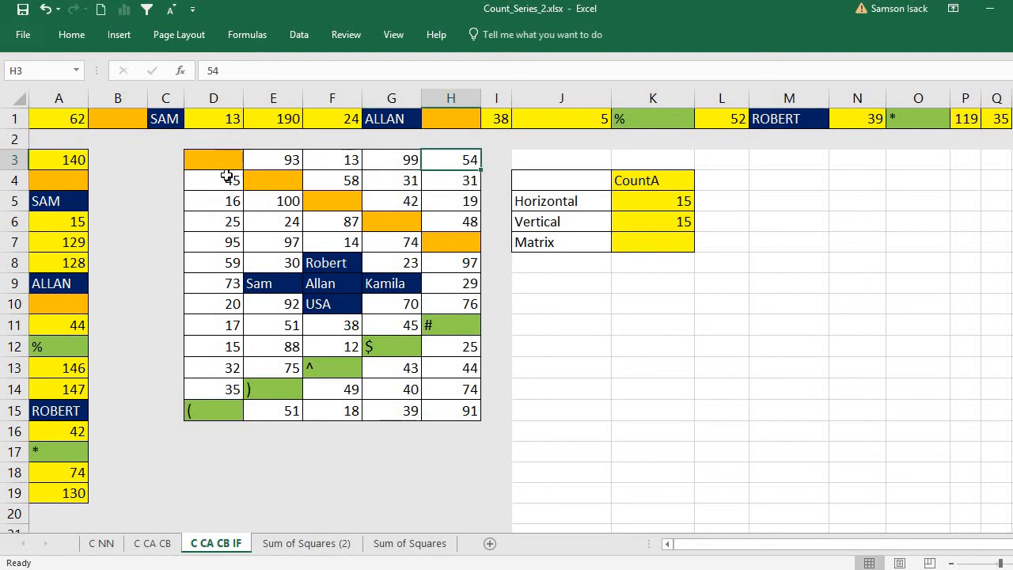
left_click_drag(225, 167, 458, 408)
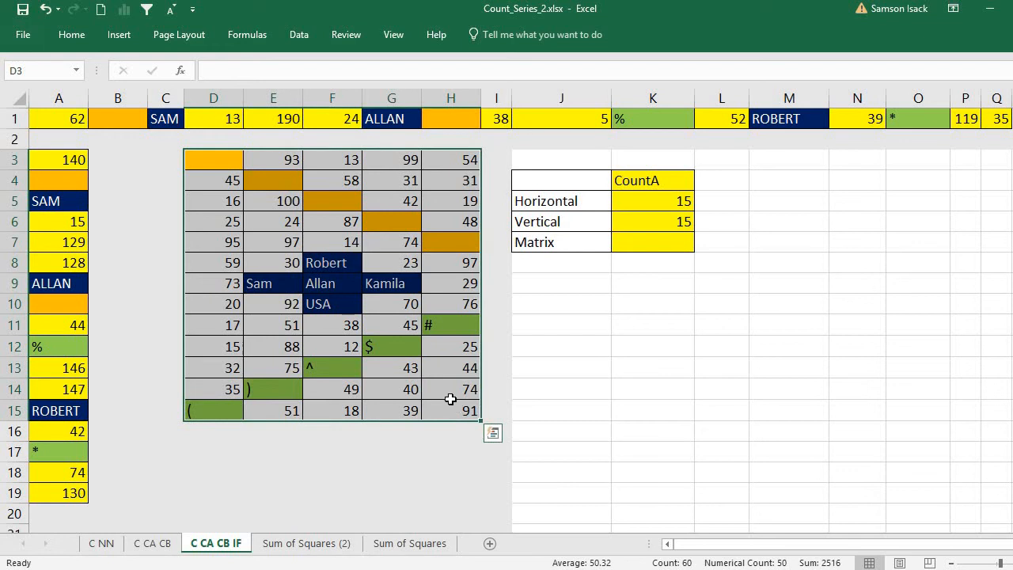
Examine the blank cells D3, E4, F5, G6 and H7 along the matrix's diagonal
left_click(271, 159)
left_click(210, 163)
left_click(281, 188)
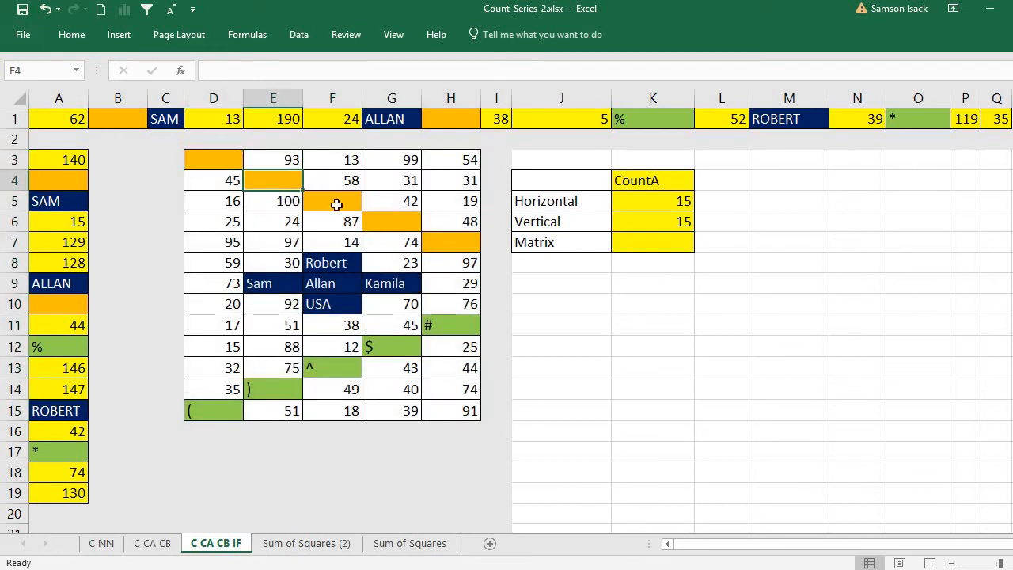
left_click(336, 203)
left_click(390, 224)
left_click(468, 236)
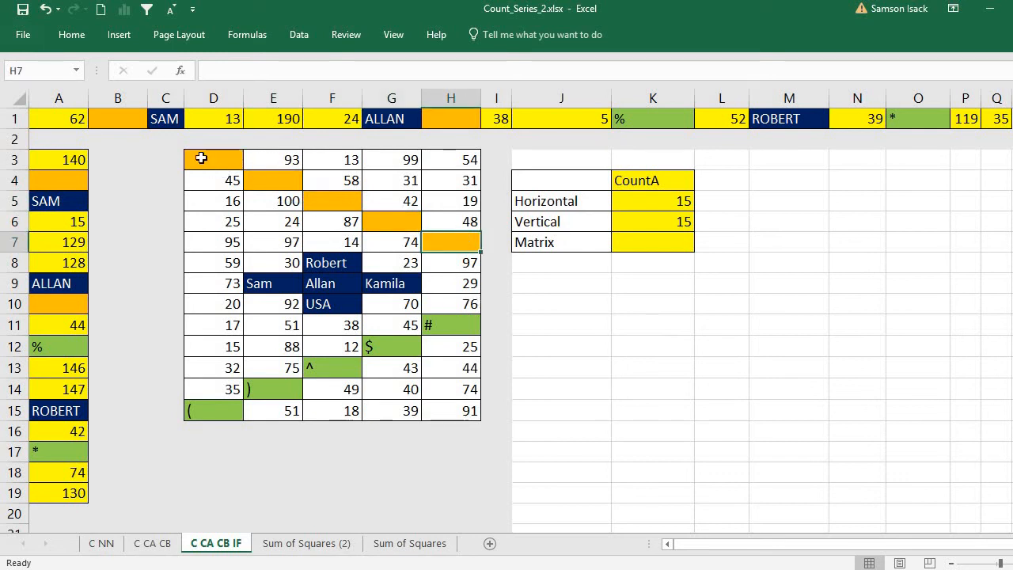
Examine the number, text and symbol cells within the matrix D3:H15, including D4:D12, E9:G9, E14 and F13
left_click_drag(198, 158, 466, 408)
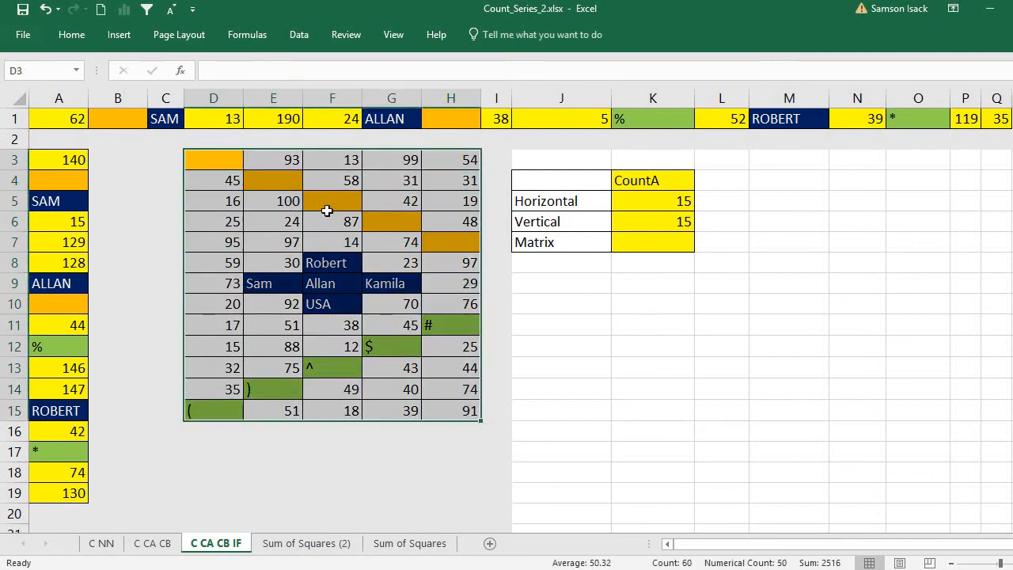
left_click(250, 244)
left_click_drag(209, 189, 224, 368)
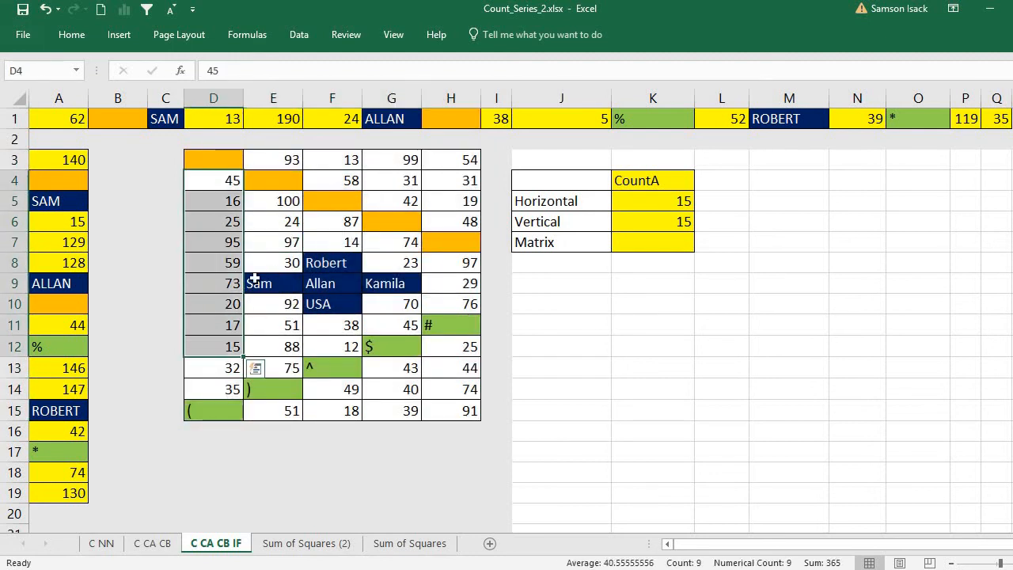
left_click_drag(255, 279, 378, 282)
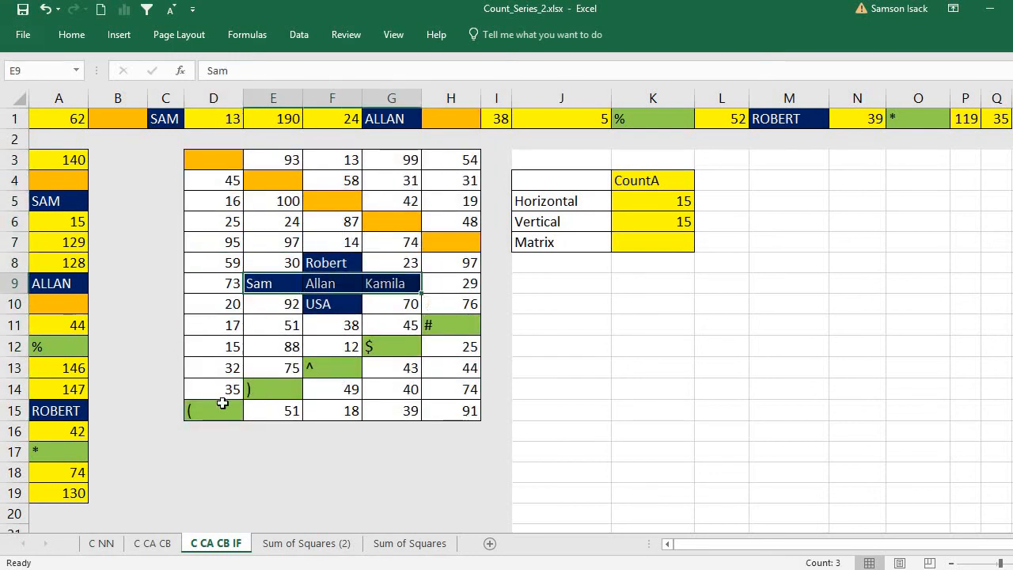
left_click_drag(224, 405, 340, 366)
left_click(286, 388)
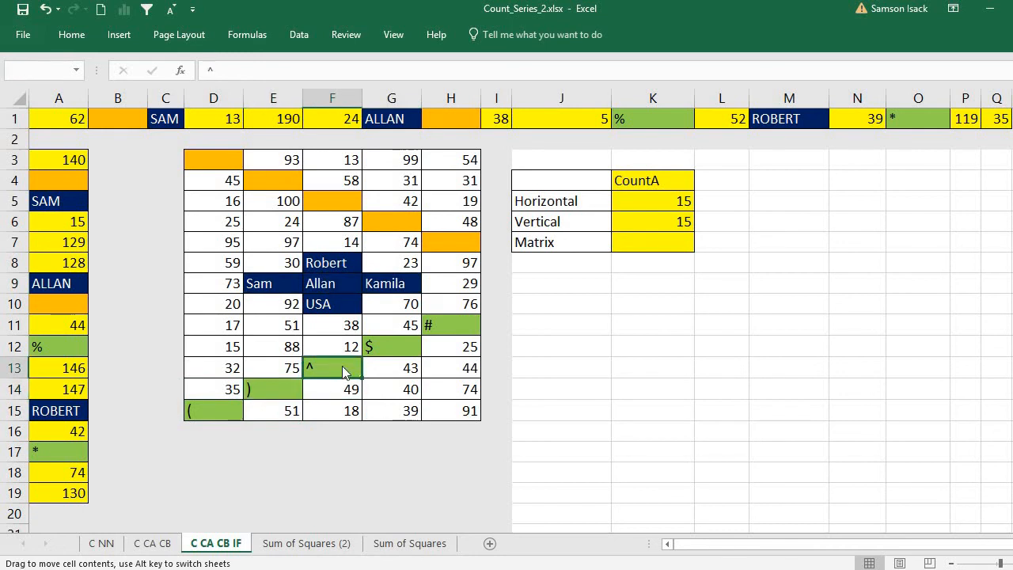
left_click(595, 341)
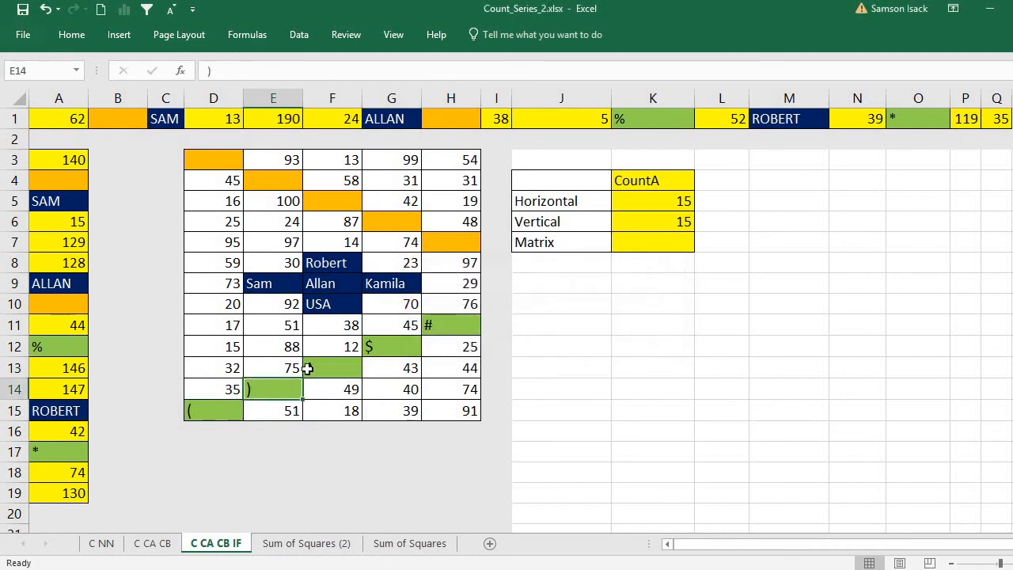
left_click(351, 368)
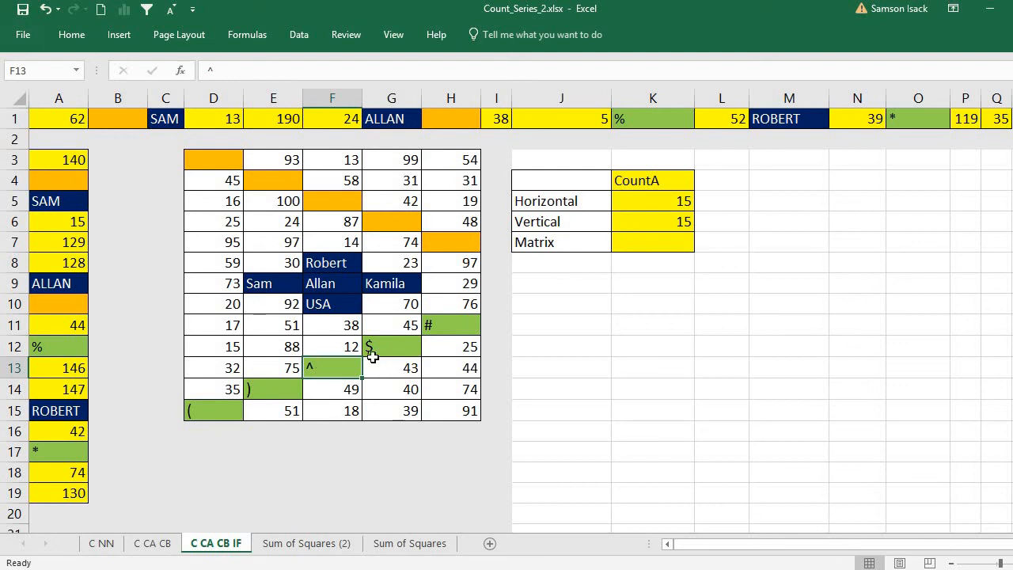
Count the non-empty cells of the matrix in K7 with the formula =COUNTA(D3:H15)
left_click(637, 242)
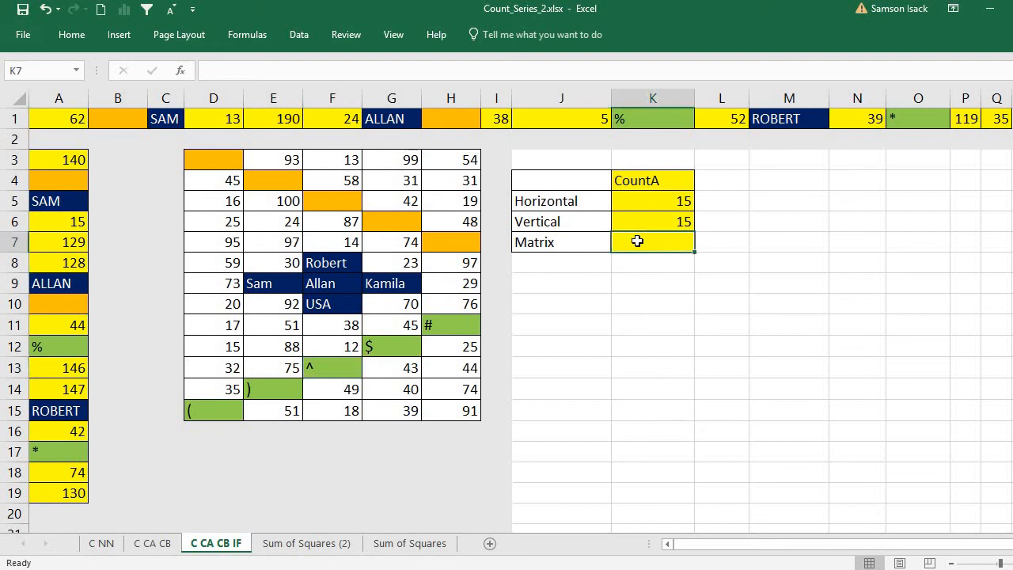
type("=COU")
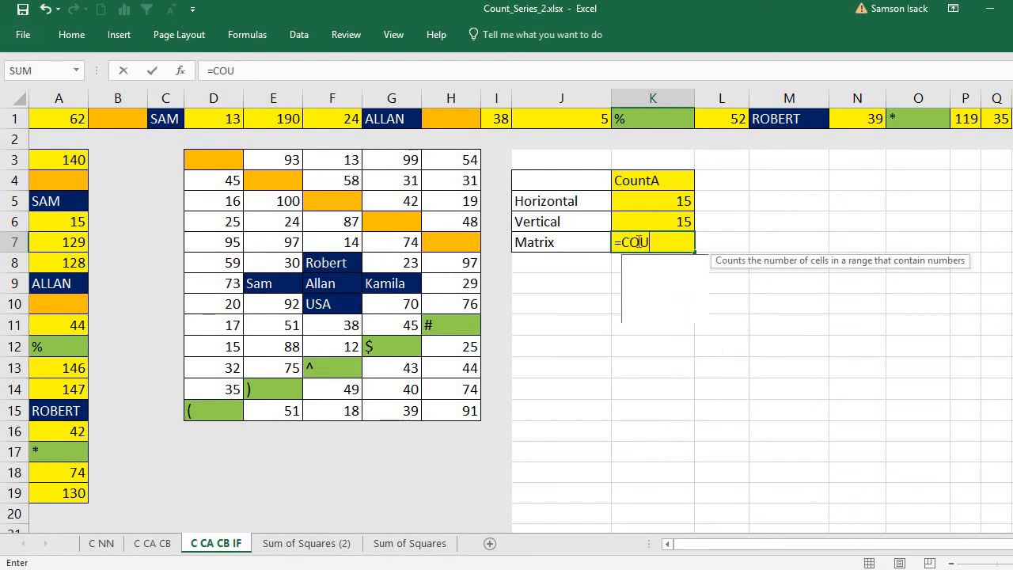
type("NTA")
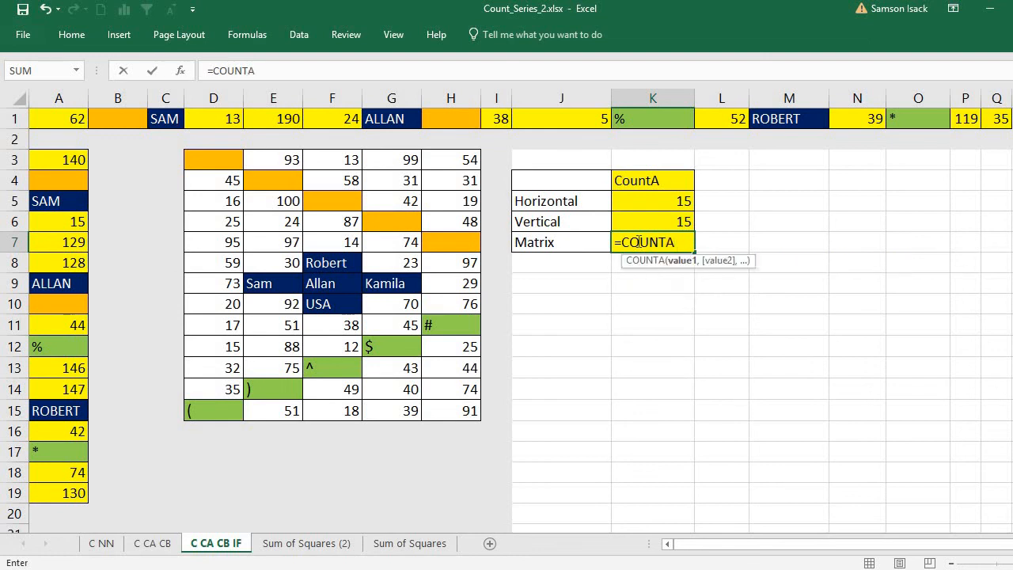
type("(")
left_click_drag(213, 160, 435, 405)
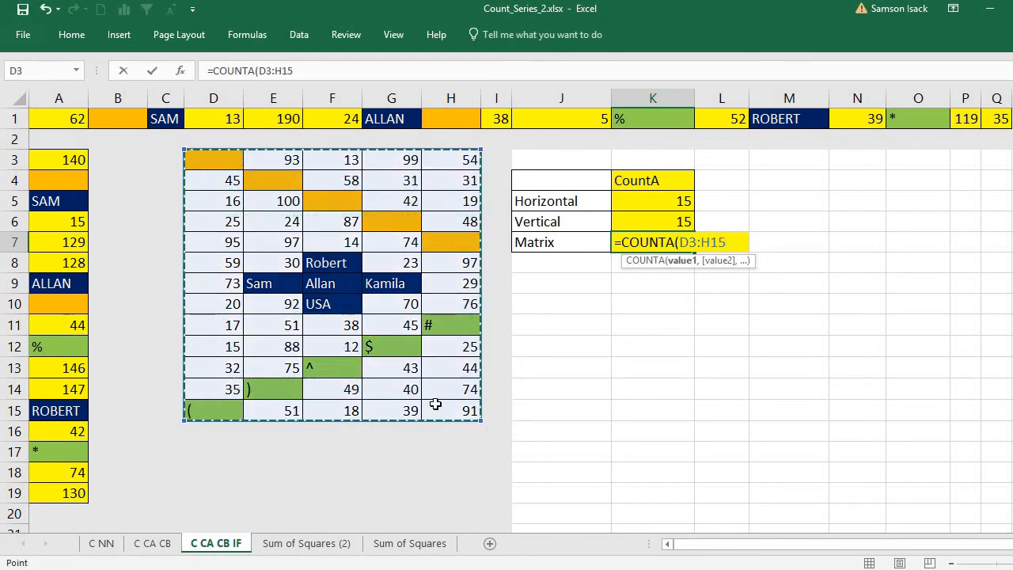
type(")")
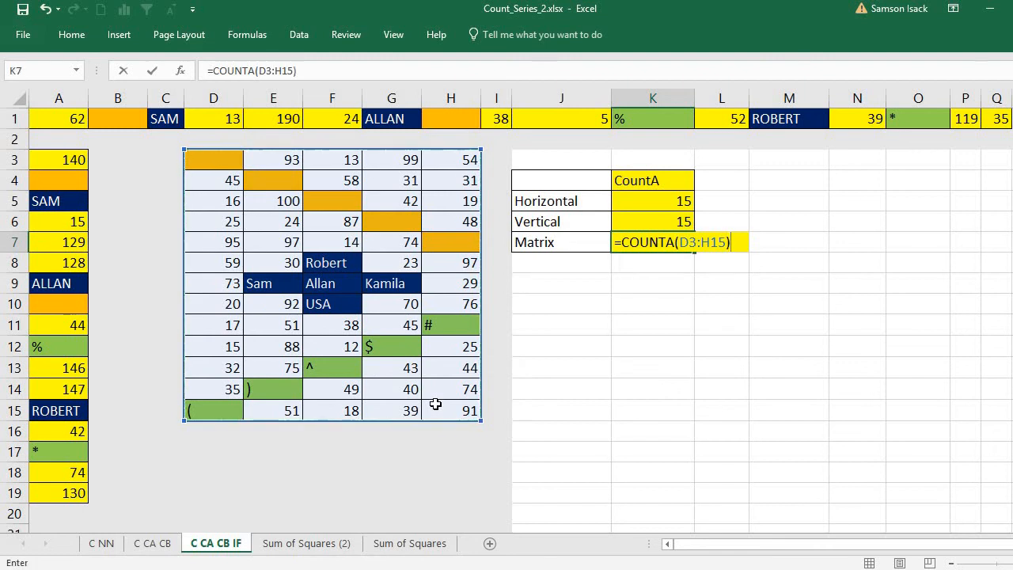
key("Return")
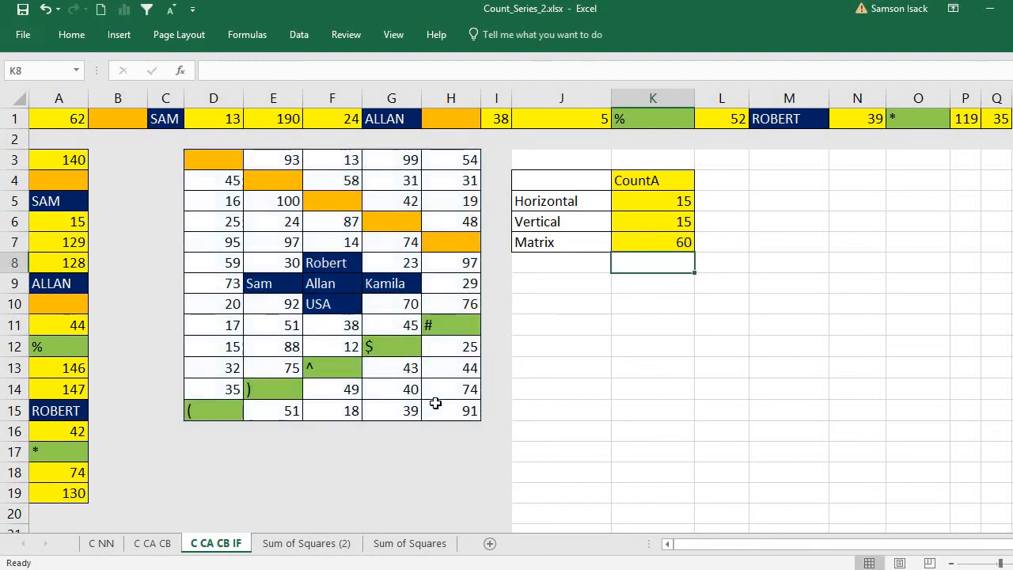
Check the Matrix CountA result in K7 against the blank orange cells of the matrix, from D3 to H7
left_click(682, 244)
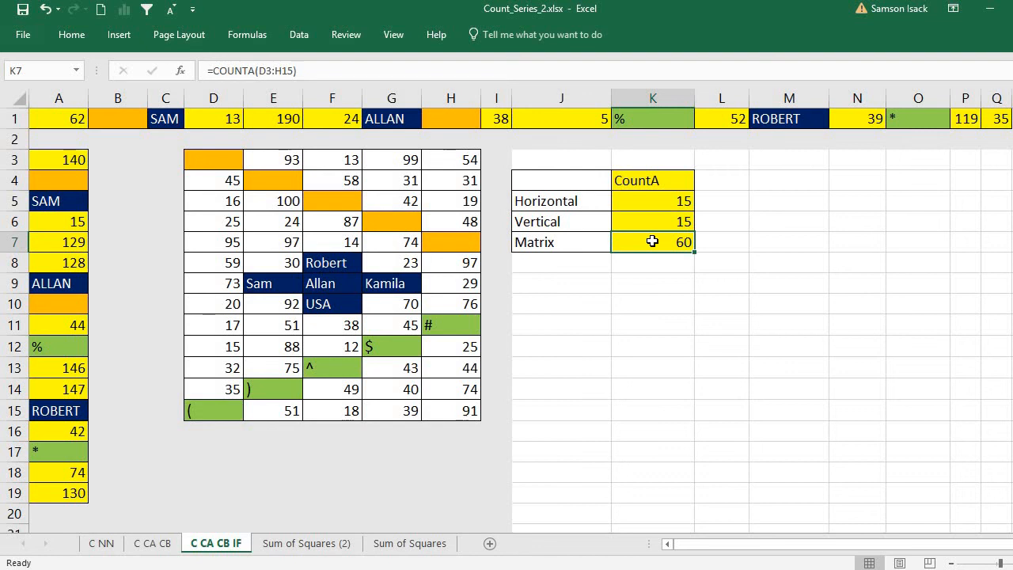
left_click(207, 156)
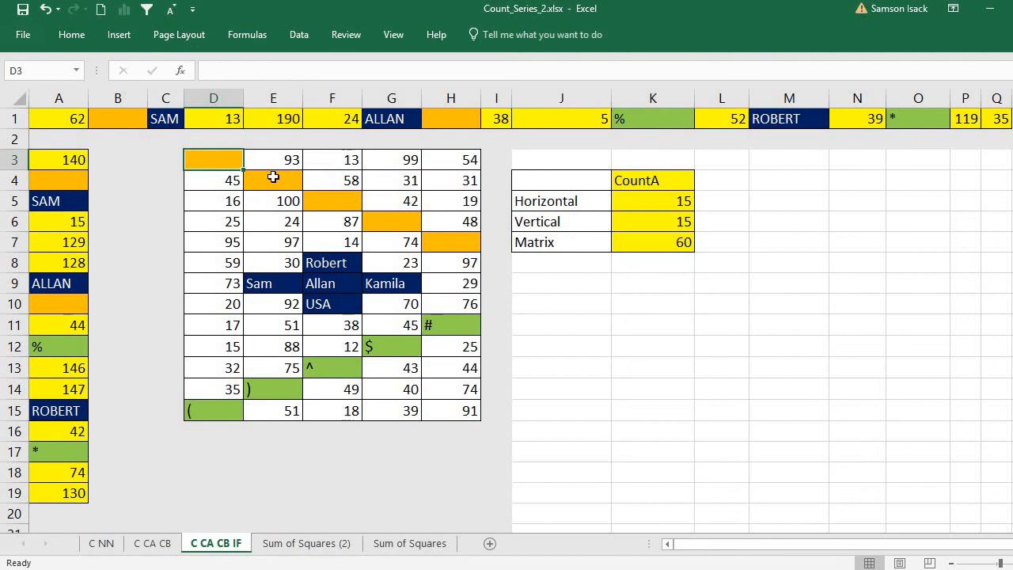
left_click(334, 201)
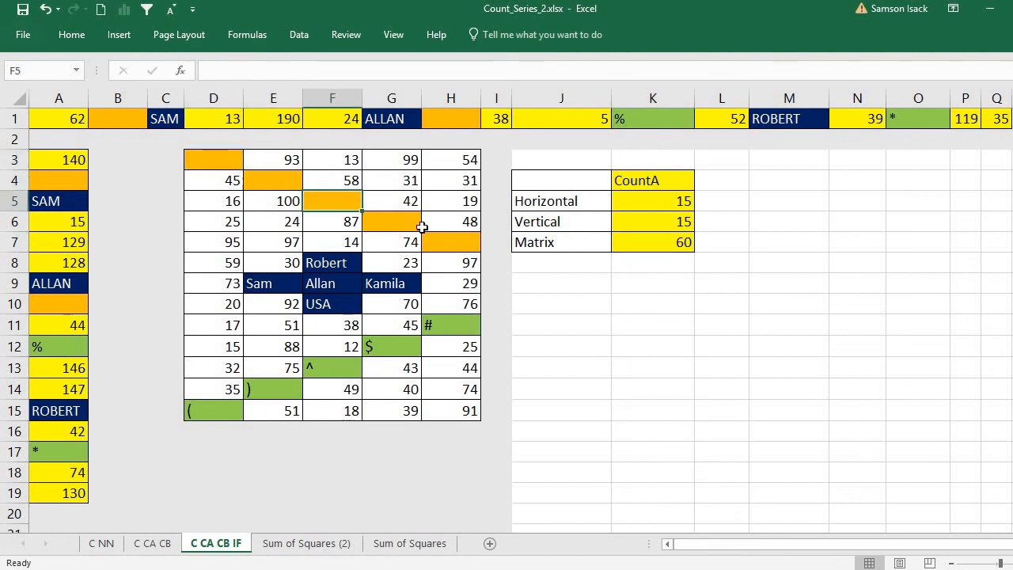
left_click(398, 220)
left_click(440, 246)
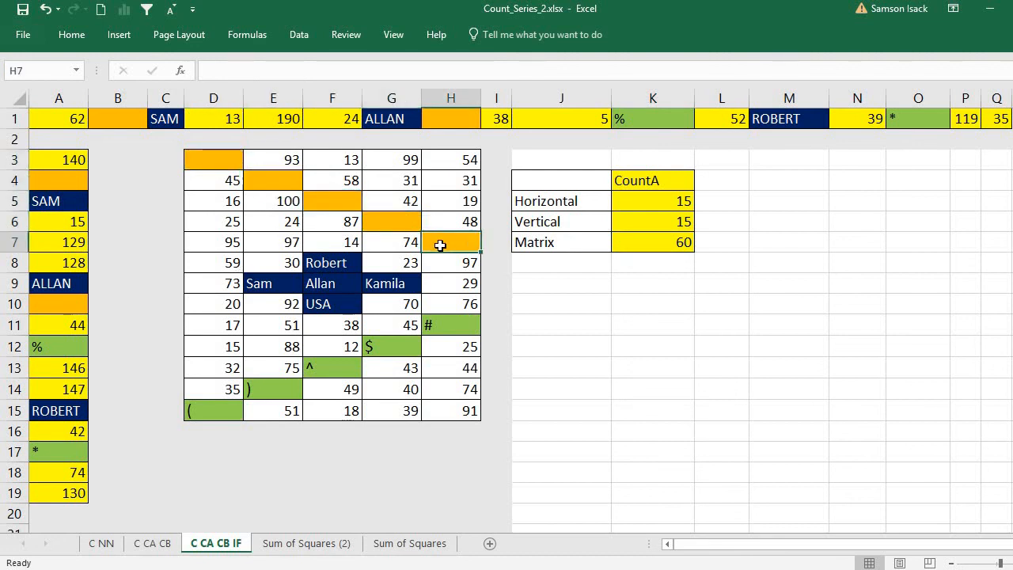